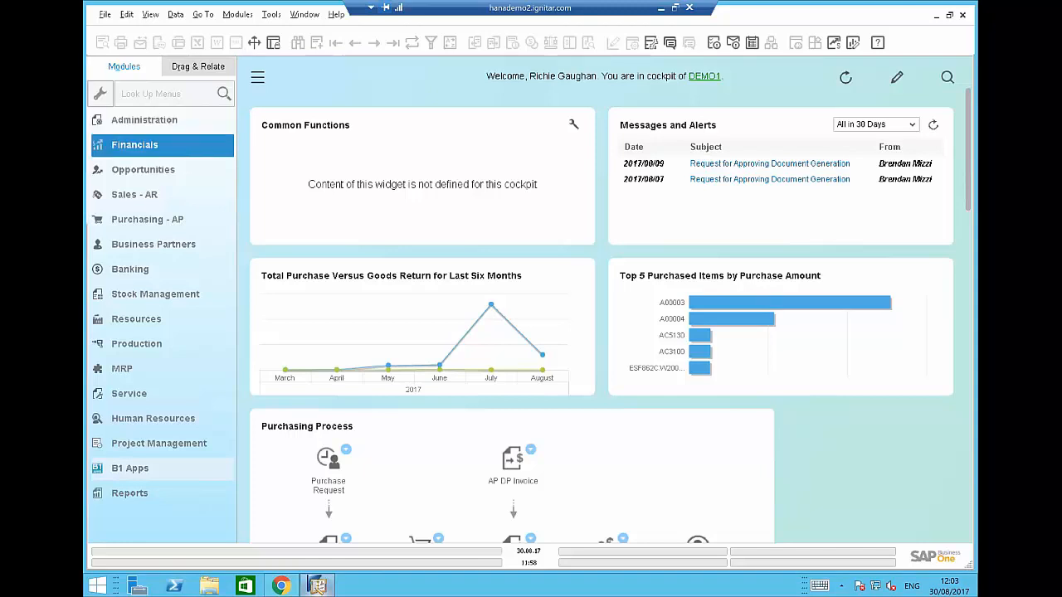
Find the VALVE item in Item Master Data by searching 'valve' in Item No.
click(177, 295)
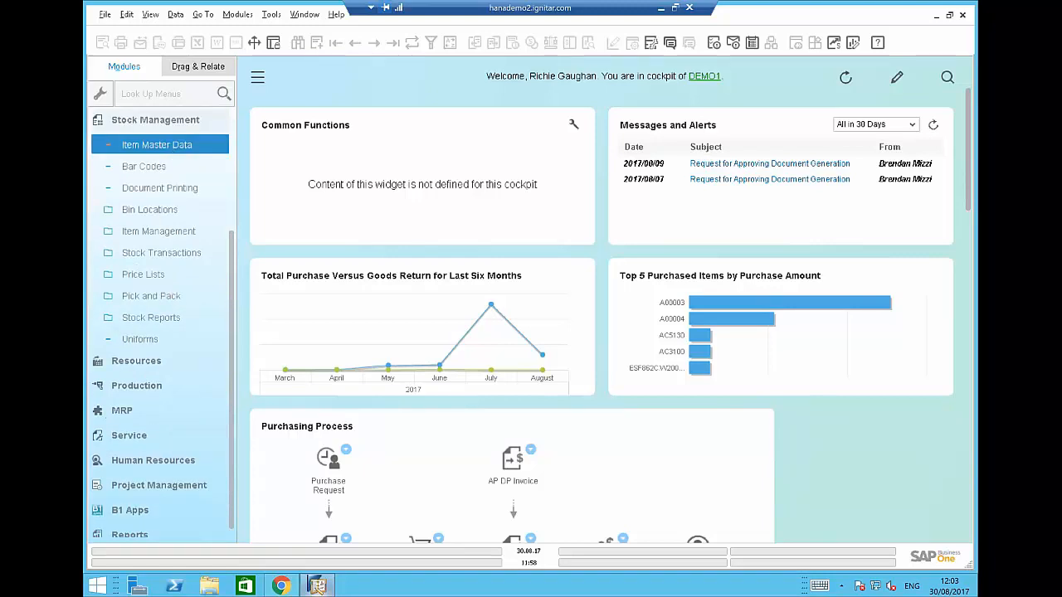
click(157, 145)
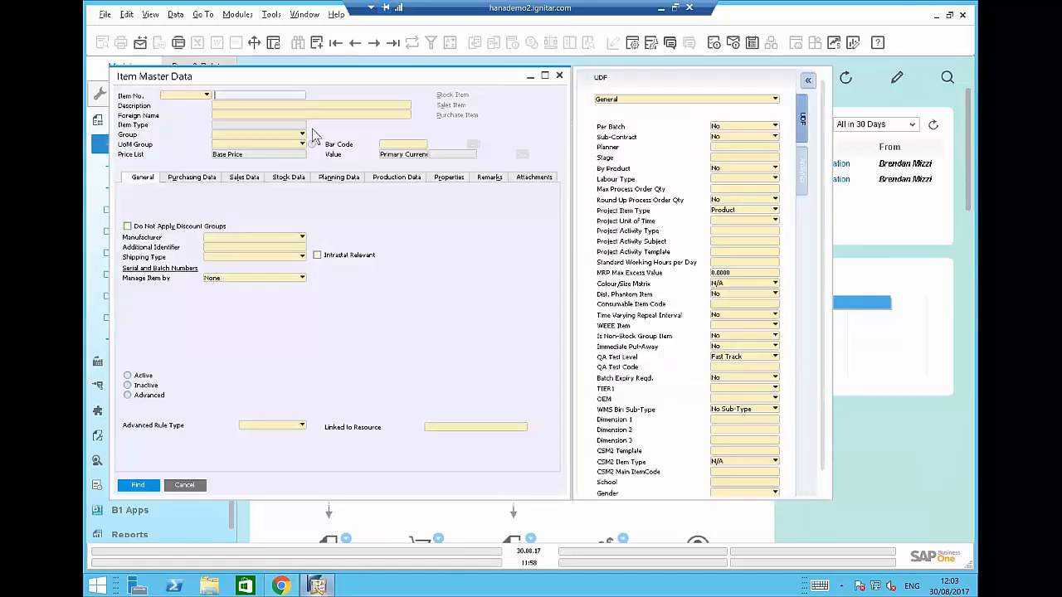
text(valve)
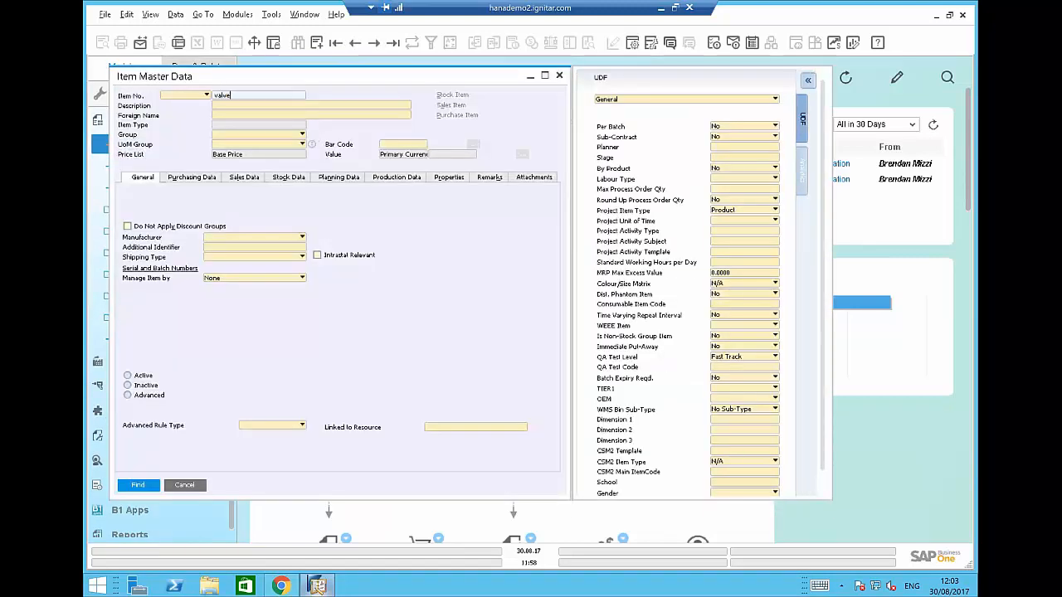
key(Return)
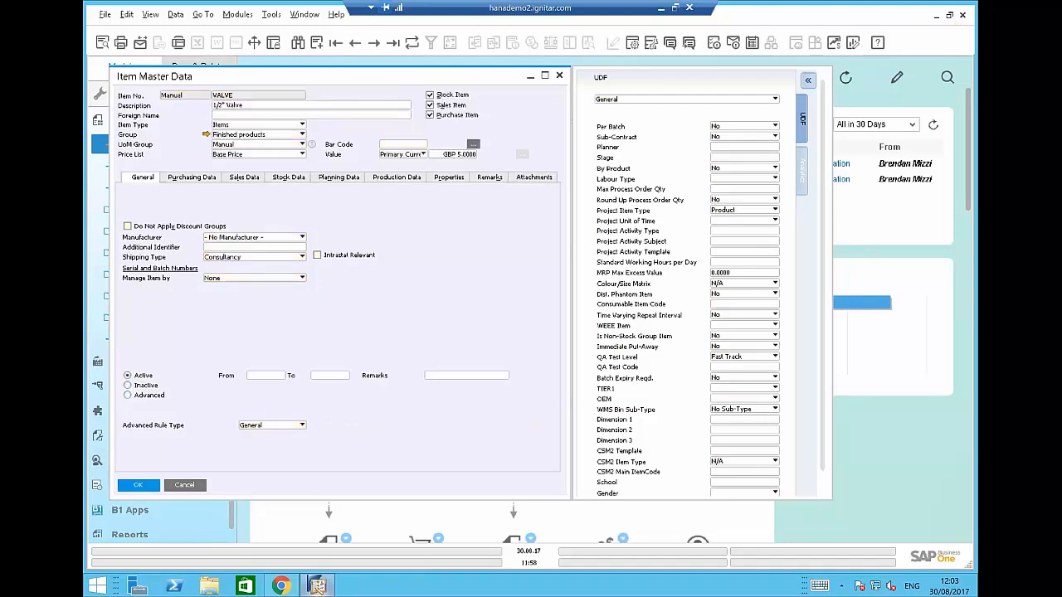
Show VALVE's Production Bill of Materials from the item record's context menu.
right_click(257, 100)
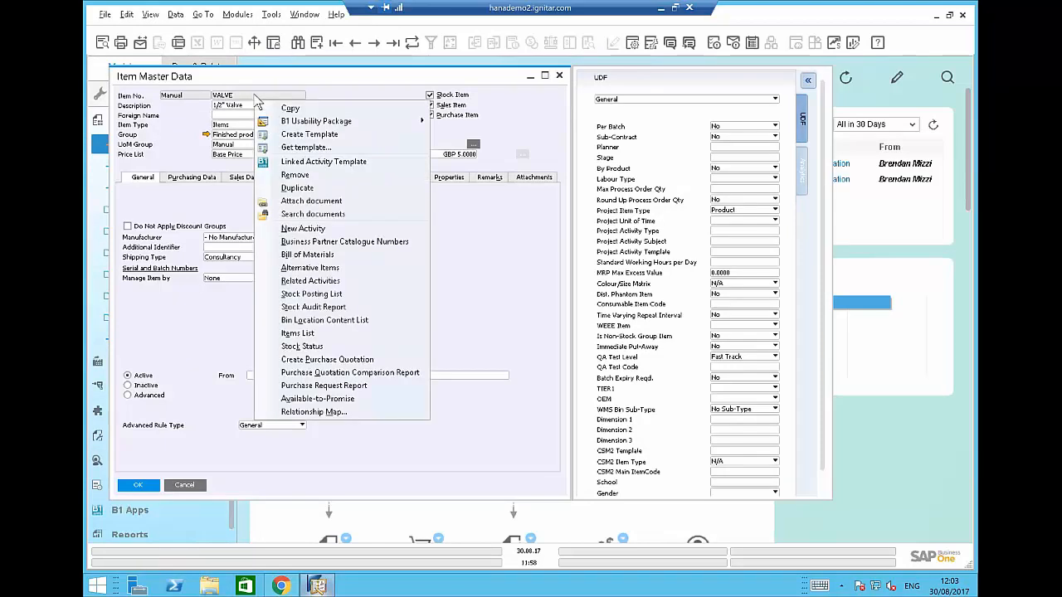
click(307, 255)
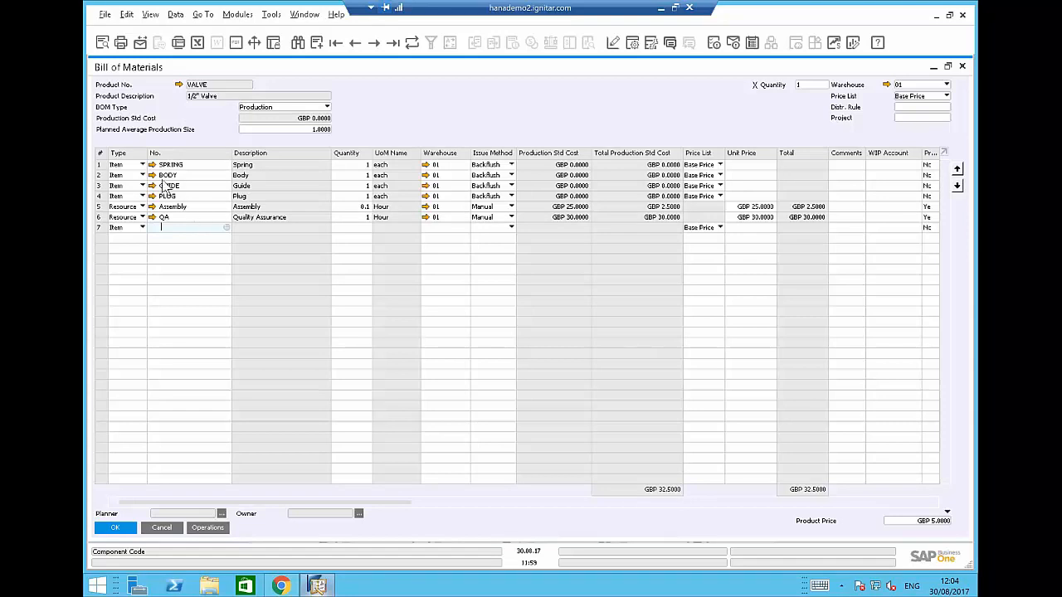
Set the QA resource quantity on row 6 of VALVE's BOM to 0.05 and update it.
click(356, 217)
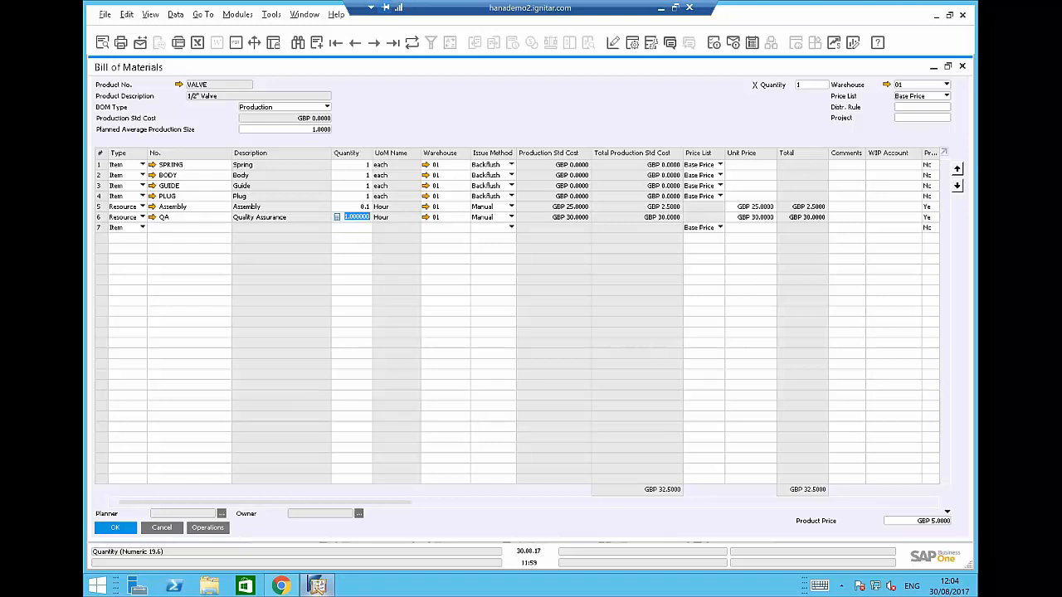
text(0.05)
key(Tab)
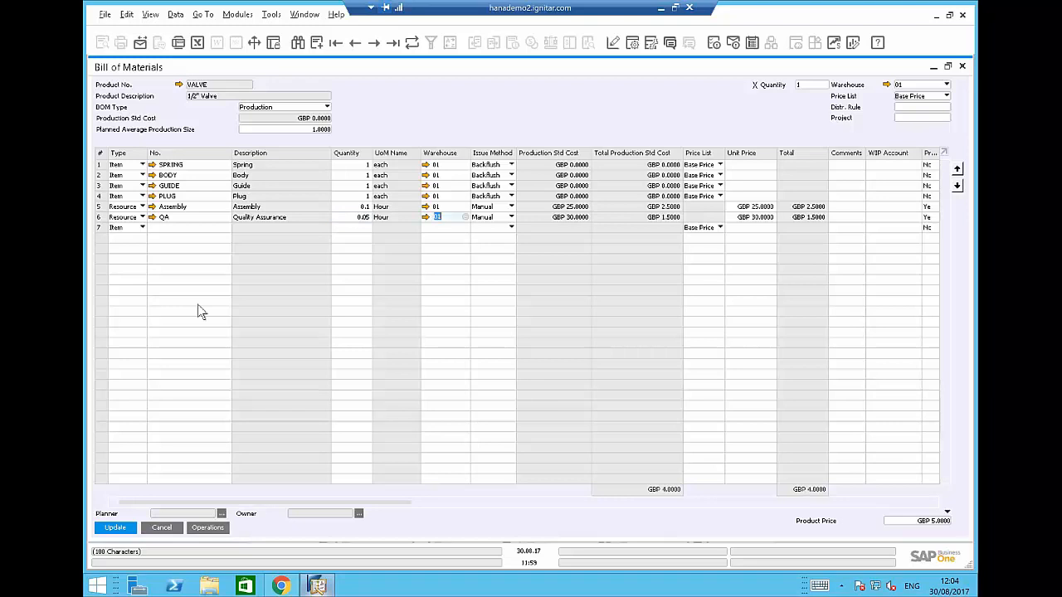
click(115, 529)
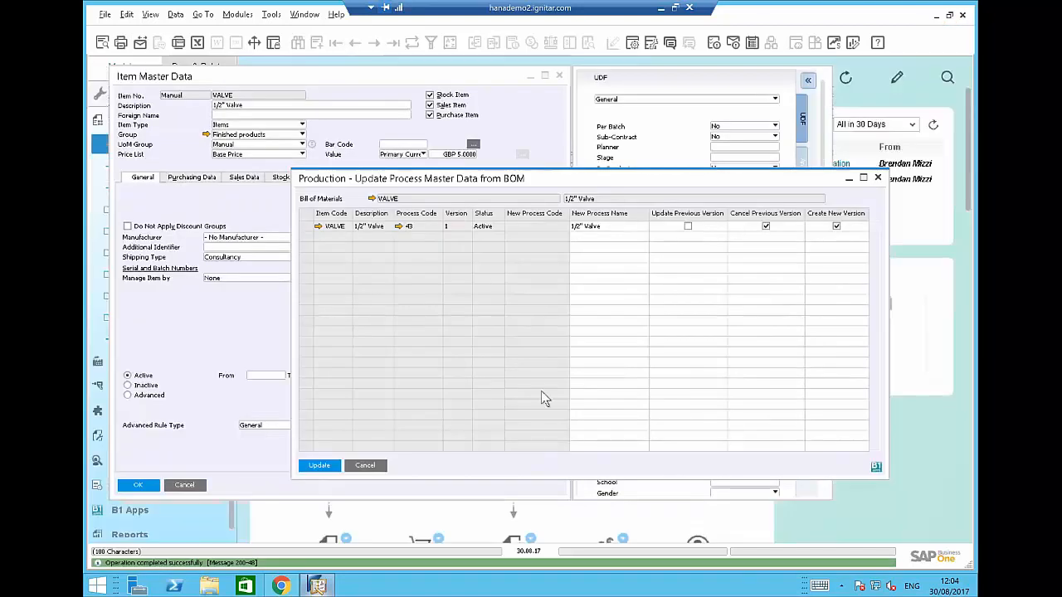
Update VALVE's process master data from the BOM, generating process code 44.
click(320, 465)
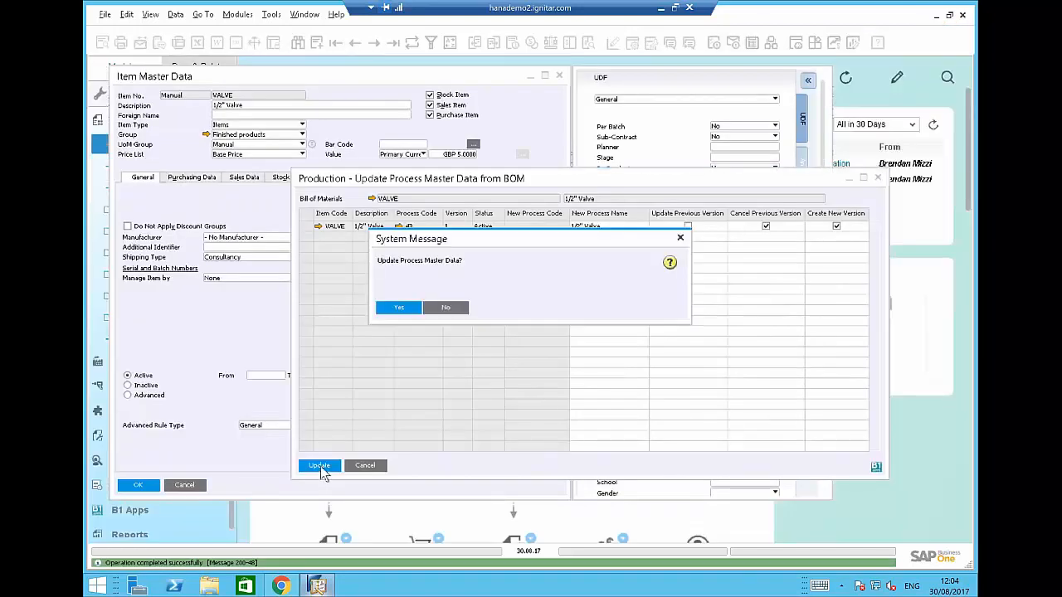
click(401, 307)
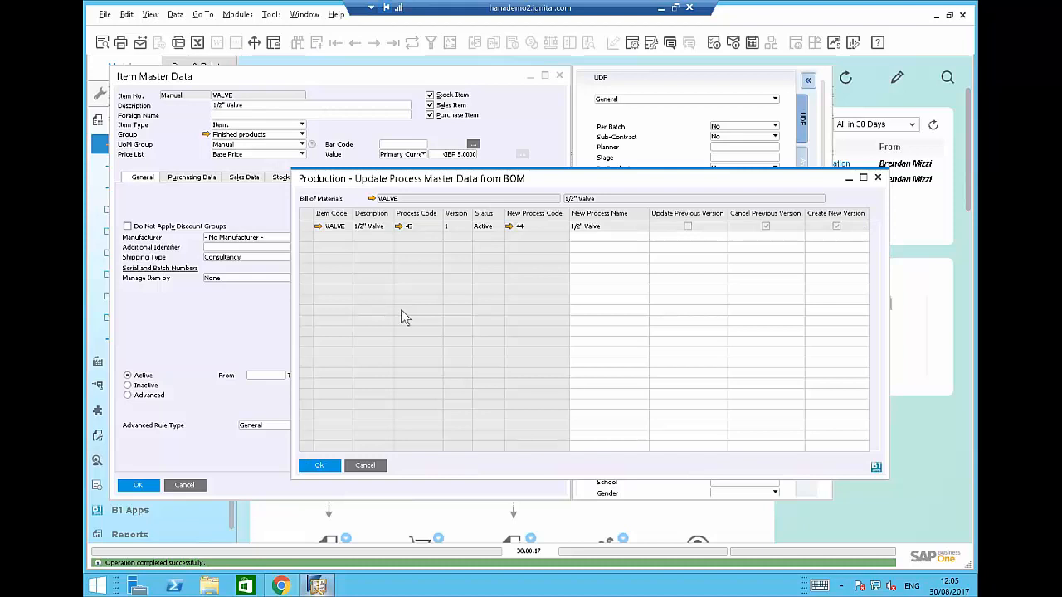
click(321, 467)
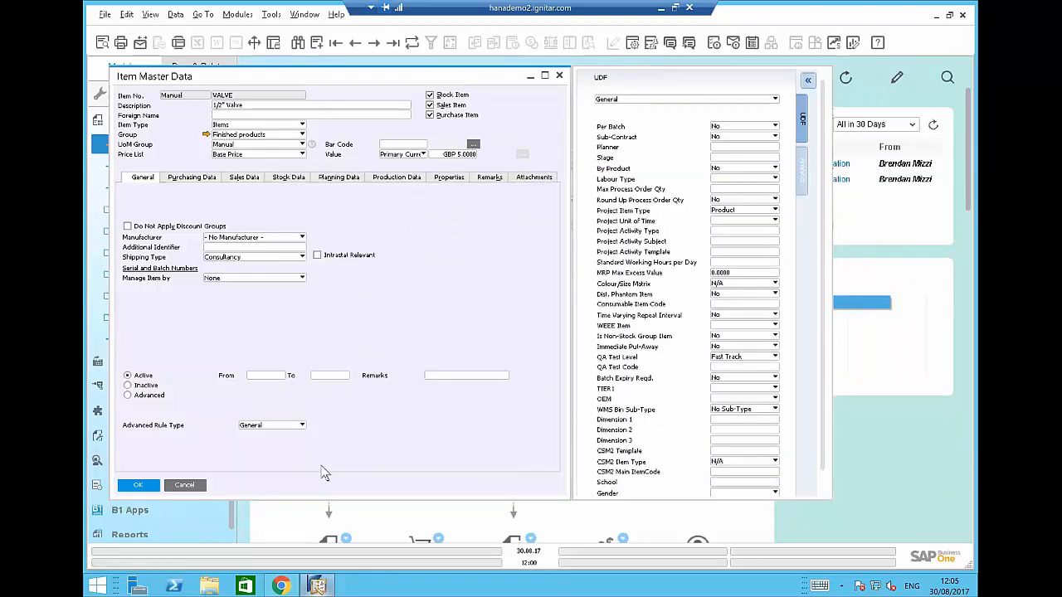
Close the VALVE item record and switch from Stock Management to the Sales - AR functions.
click(143, 487)
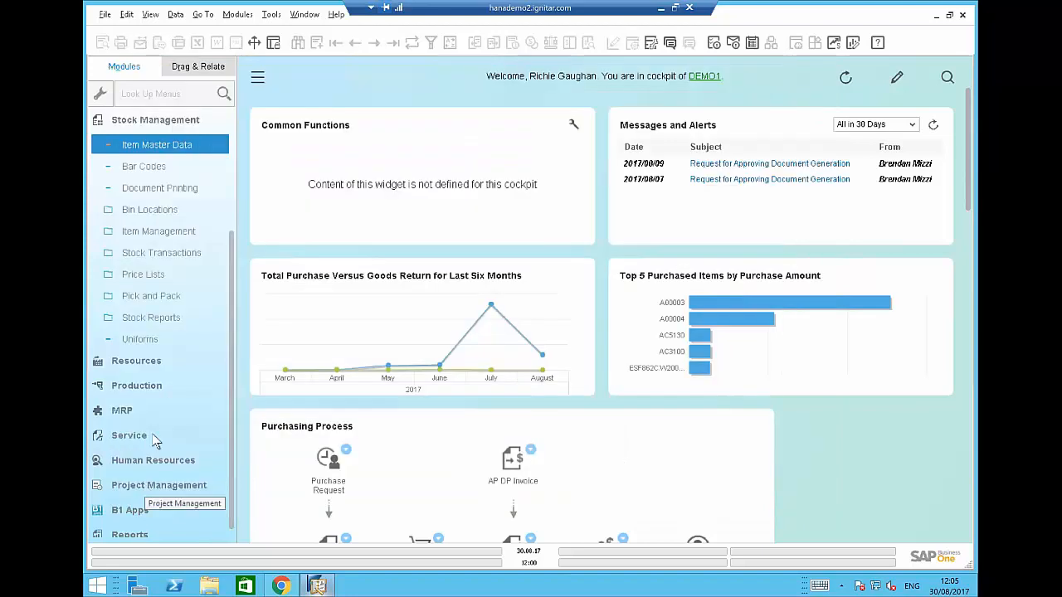
click(158, 120)
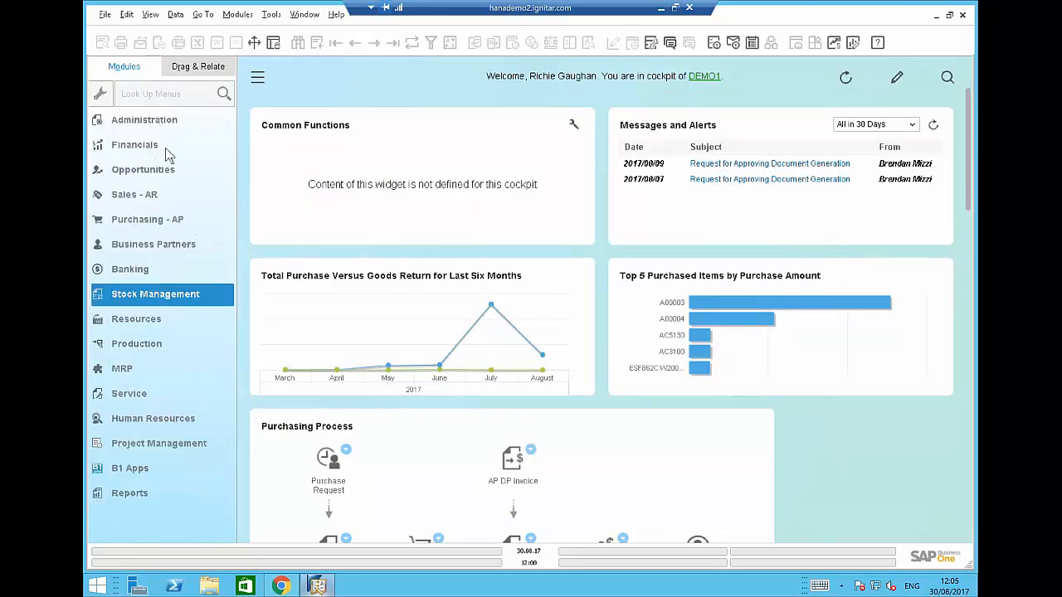
click(155, 196)
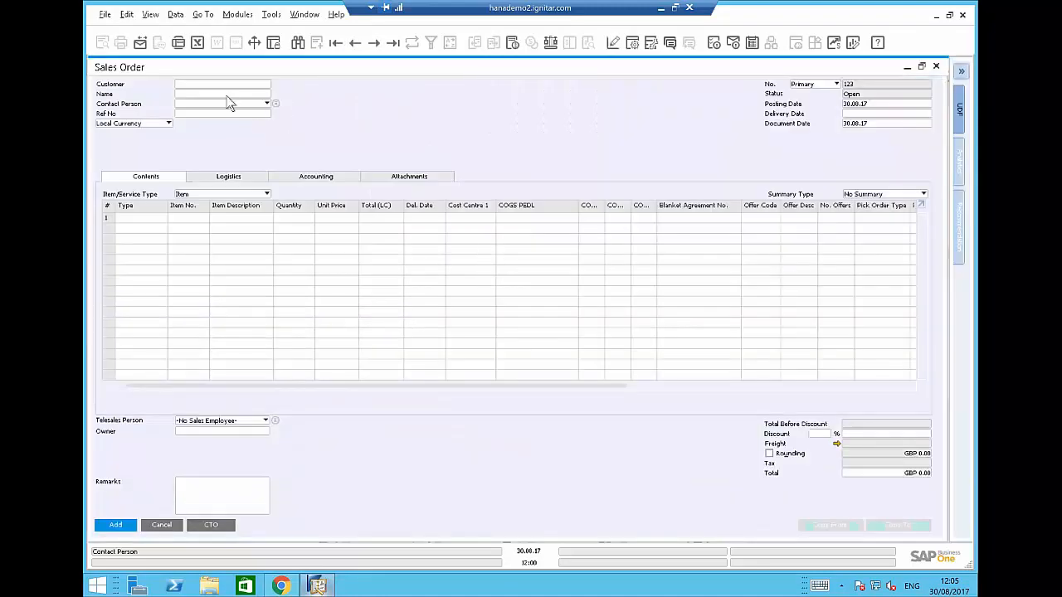
Set the new sales order's customer to C20000 Maxi-Teq and list items for row 1.
click(216, 83)
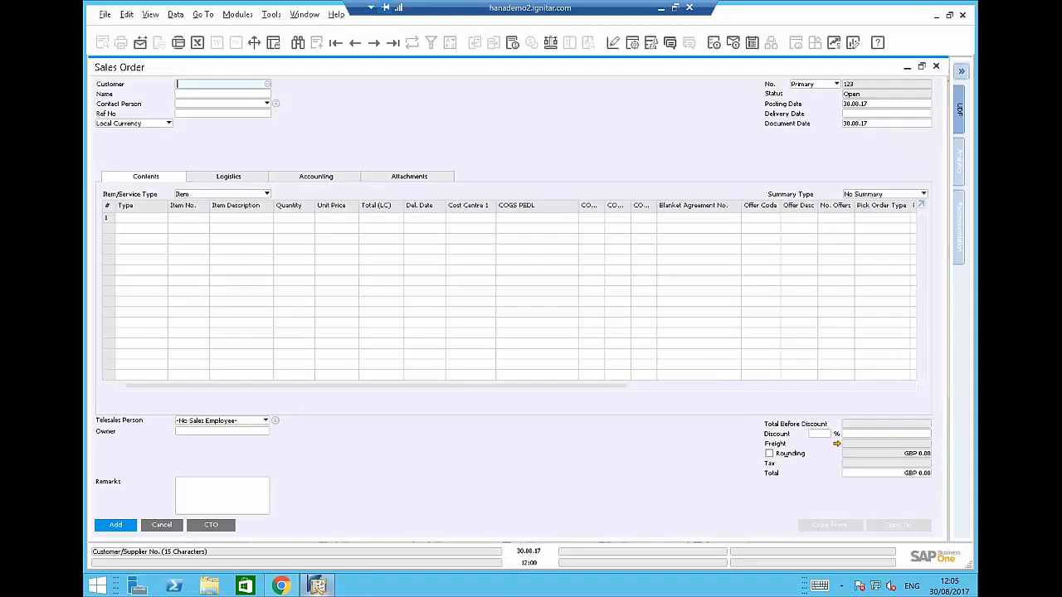
key(Tab)
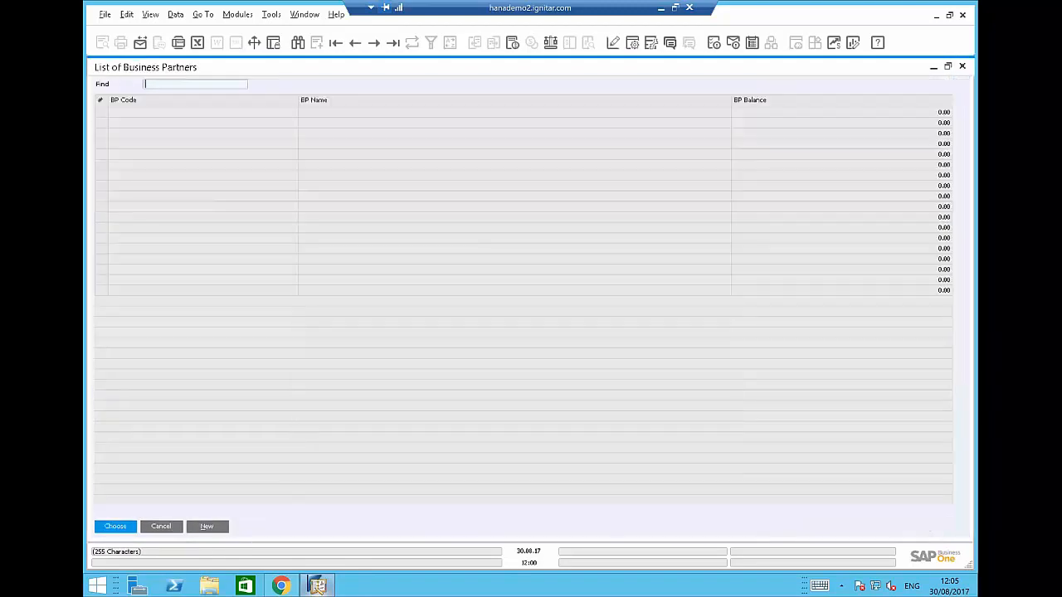
text(c20)
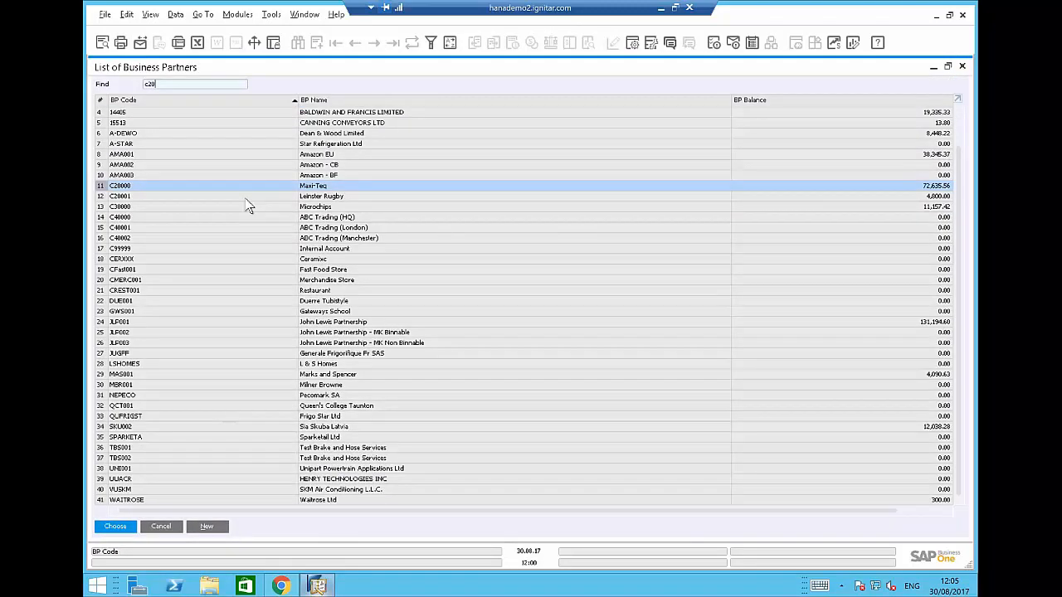
double_click(234, 192)
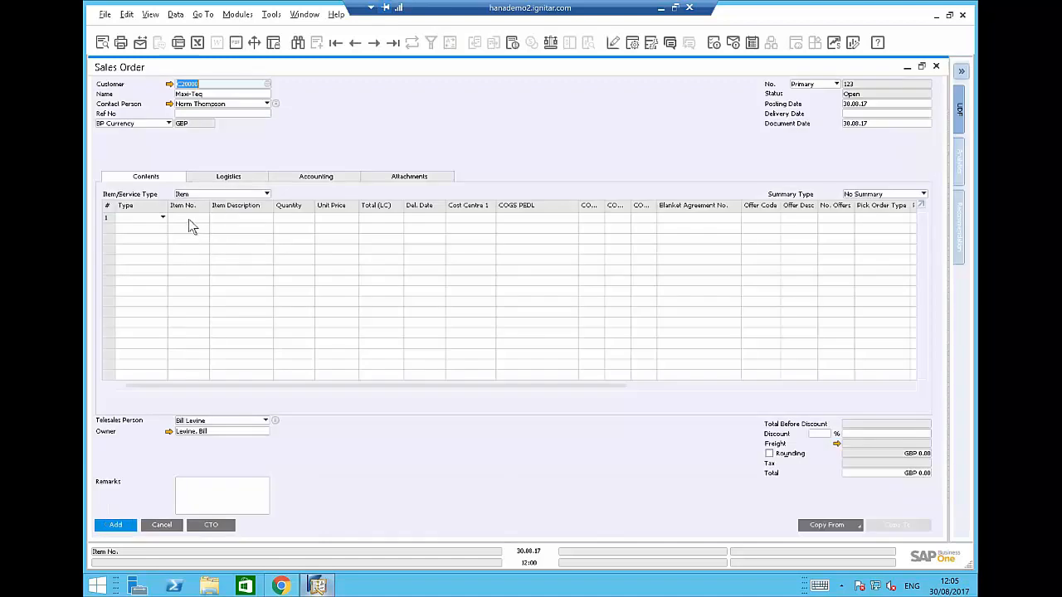
click(189, 219)
key(Tab)
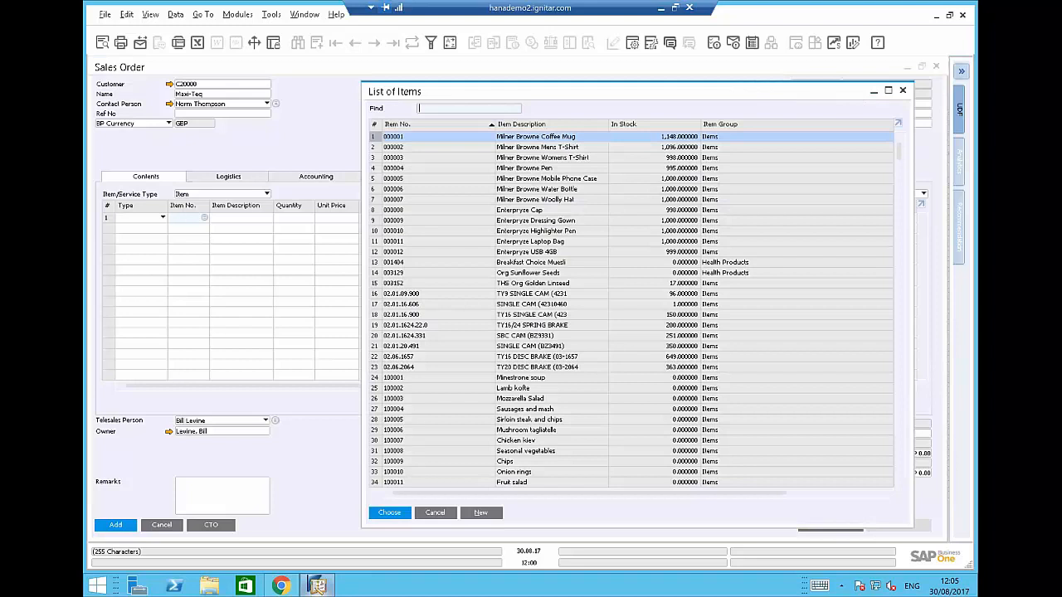
Add the VALVE item to row 1 with quantity 5.
text(valve)
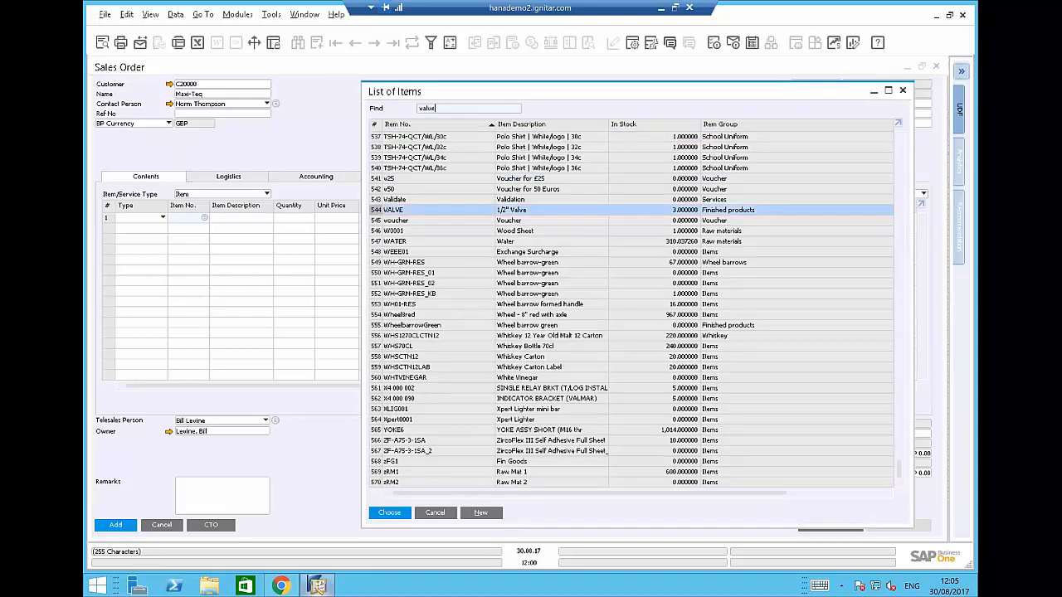
double_click(434, 210)
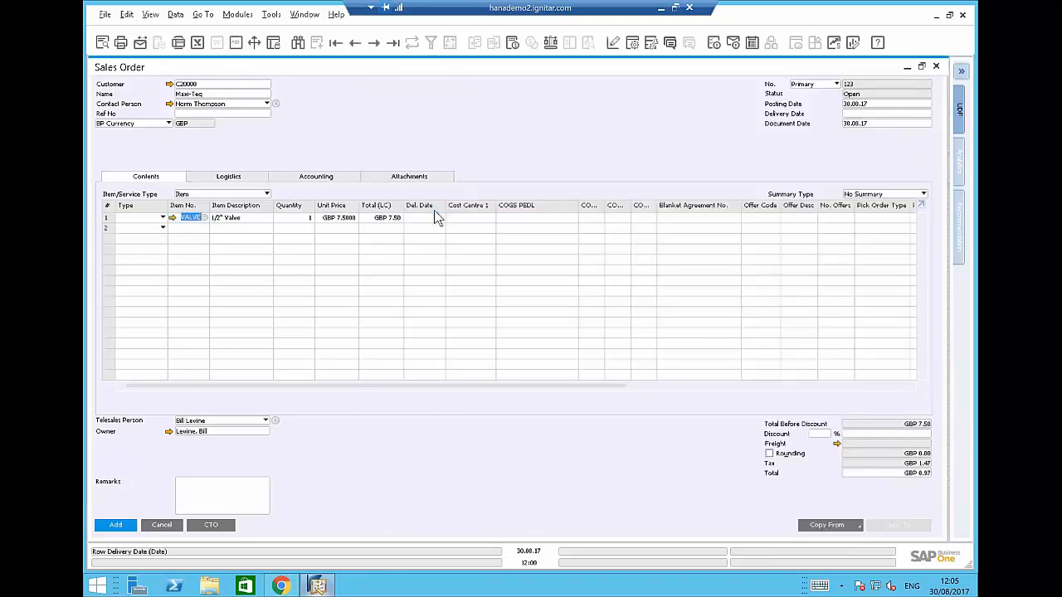
click(299, 218)
text(5)
key(Tab)
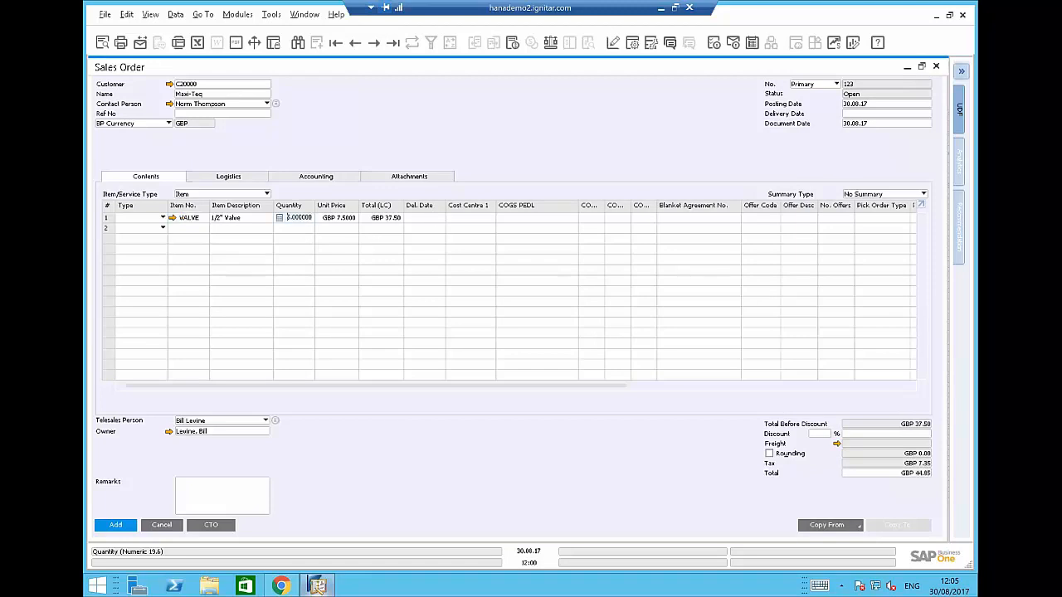
Set the order's delivery date to 31.08.17 and apply it to all rows.
click(864, 113)
text(31.08.17)
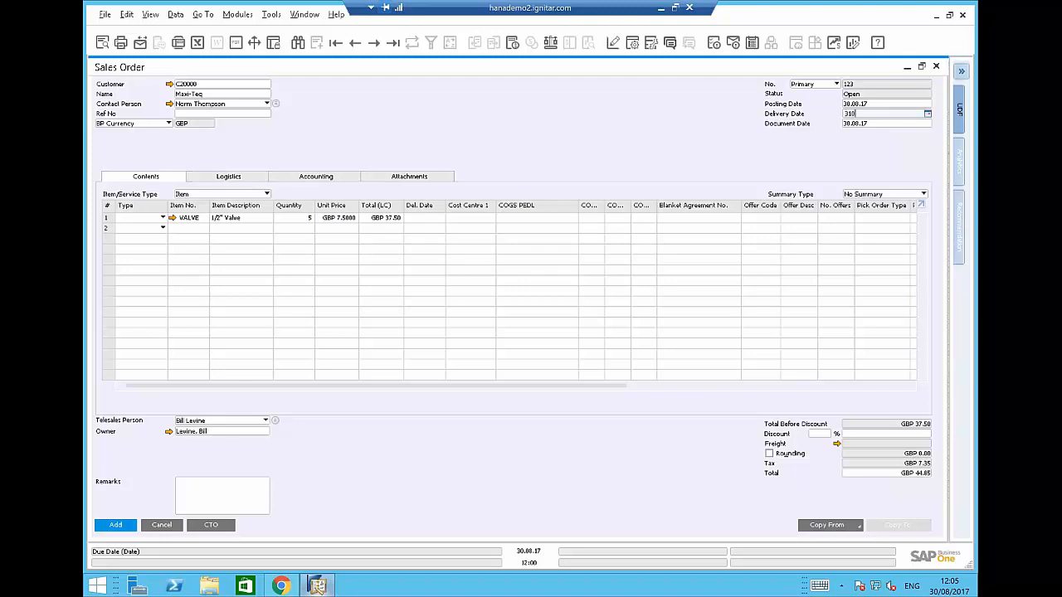
key(Tab)
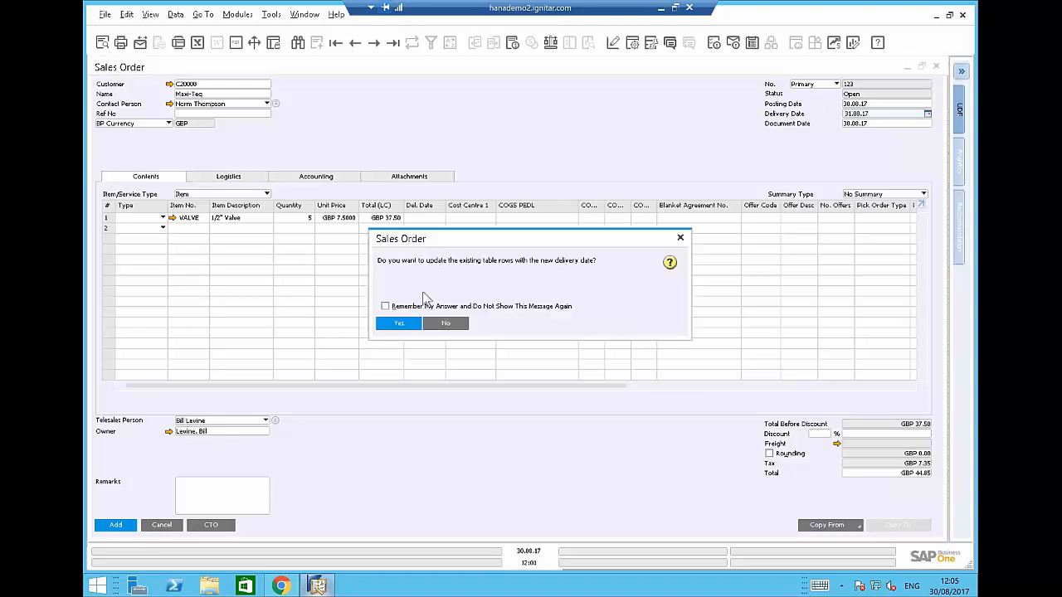
click(397, 323)
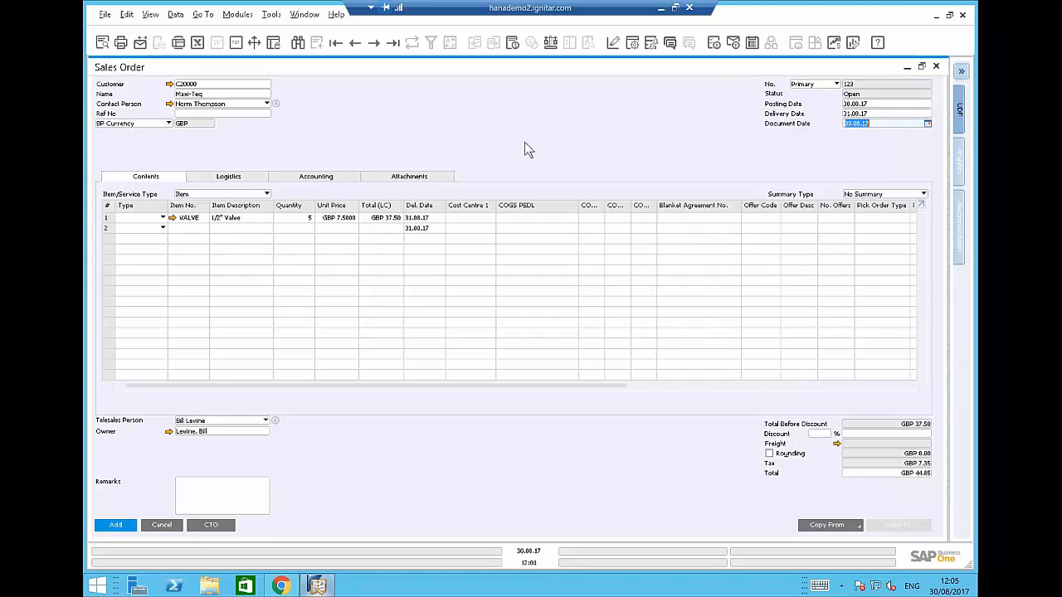
click(302, 223)
Run Trial Kitting on the valve line: 8 makeable from components against 5 required.
right_click(303, 228)
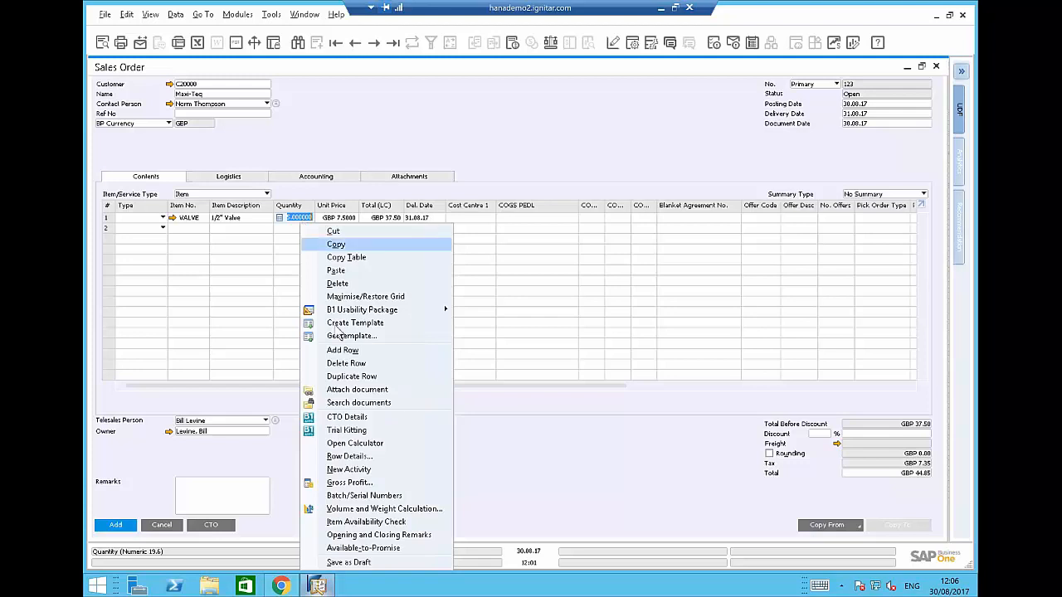
click(397, 437)
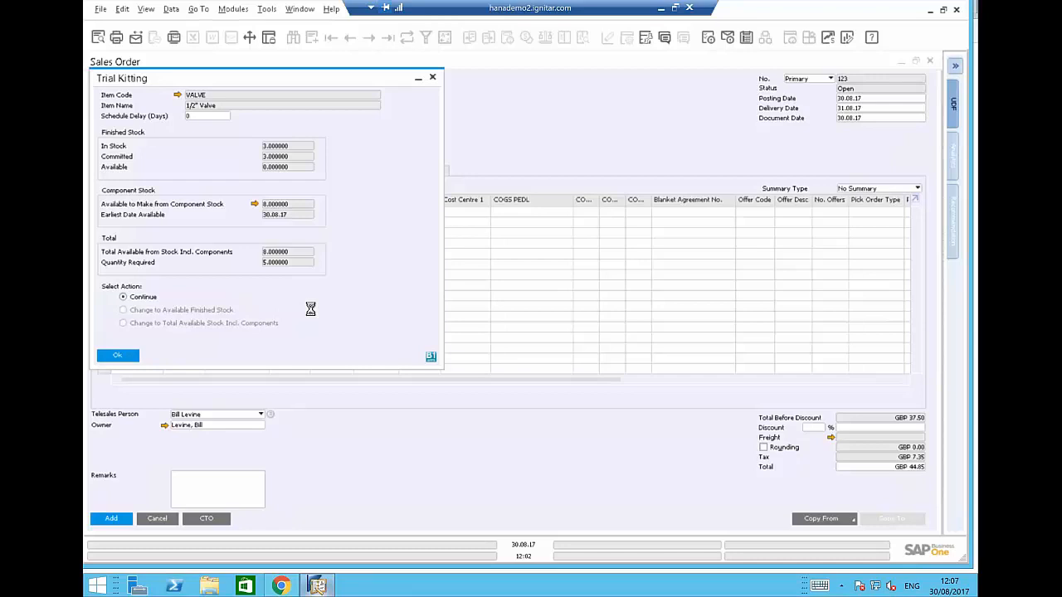
right_click(318, 586)
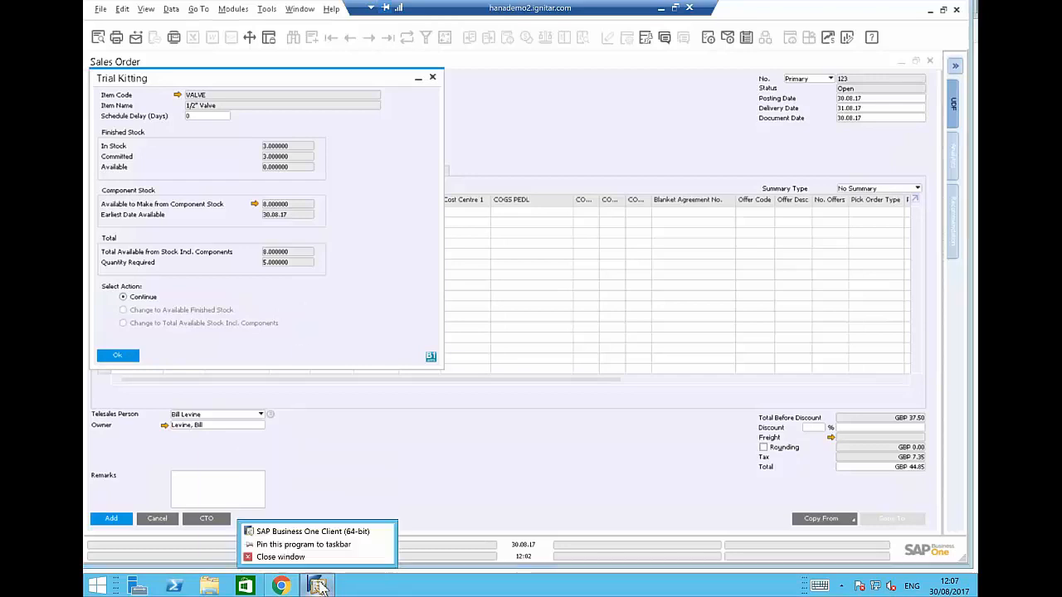
Launch a second SAP Business One client and approve its start.
click(314, 534)
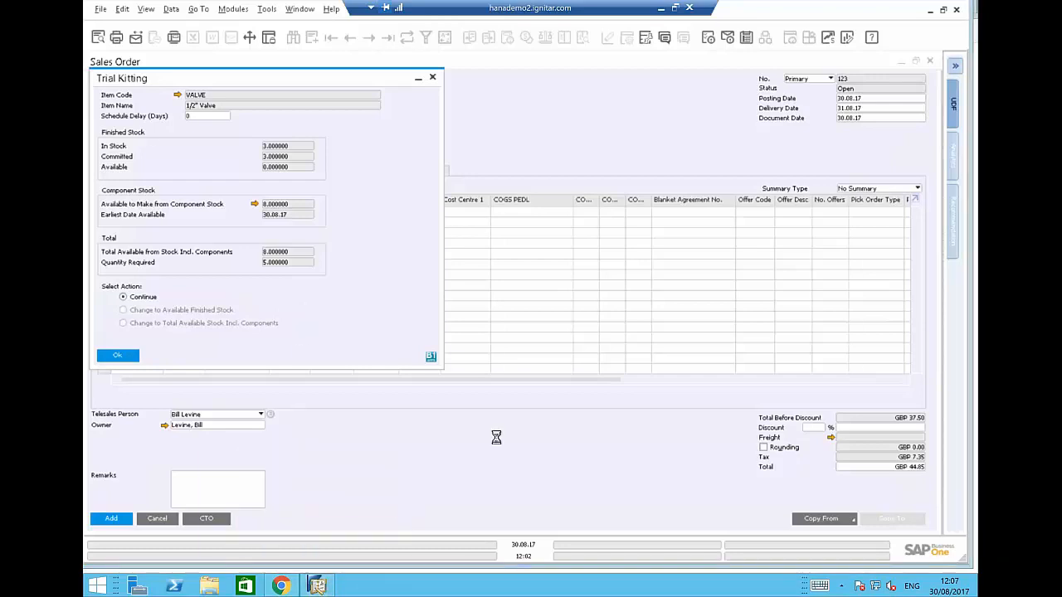
click(601, 322)
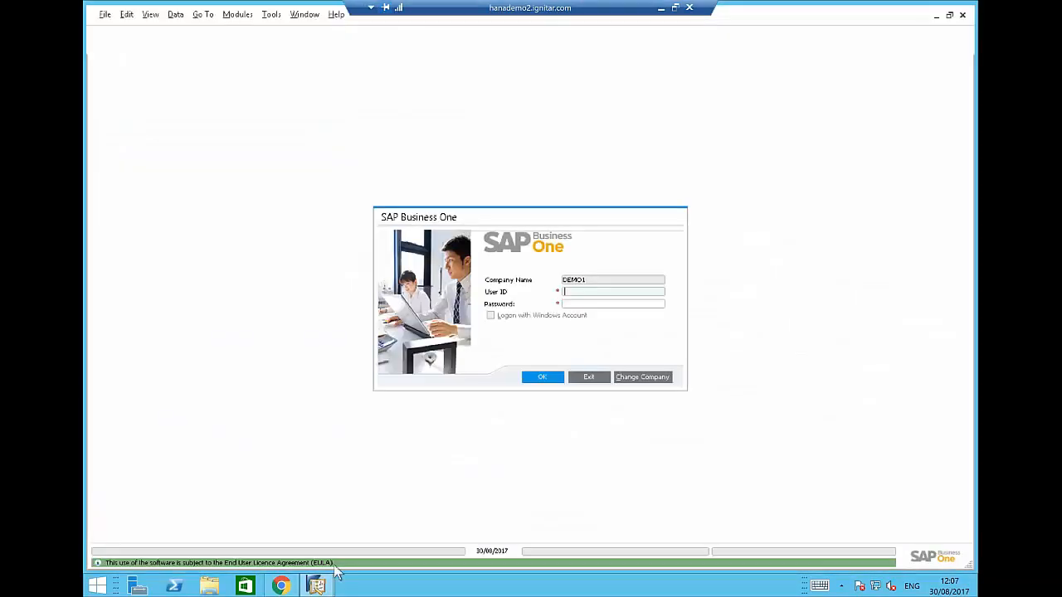
mouse_move(316, 586)
click(247, 531)
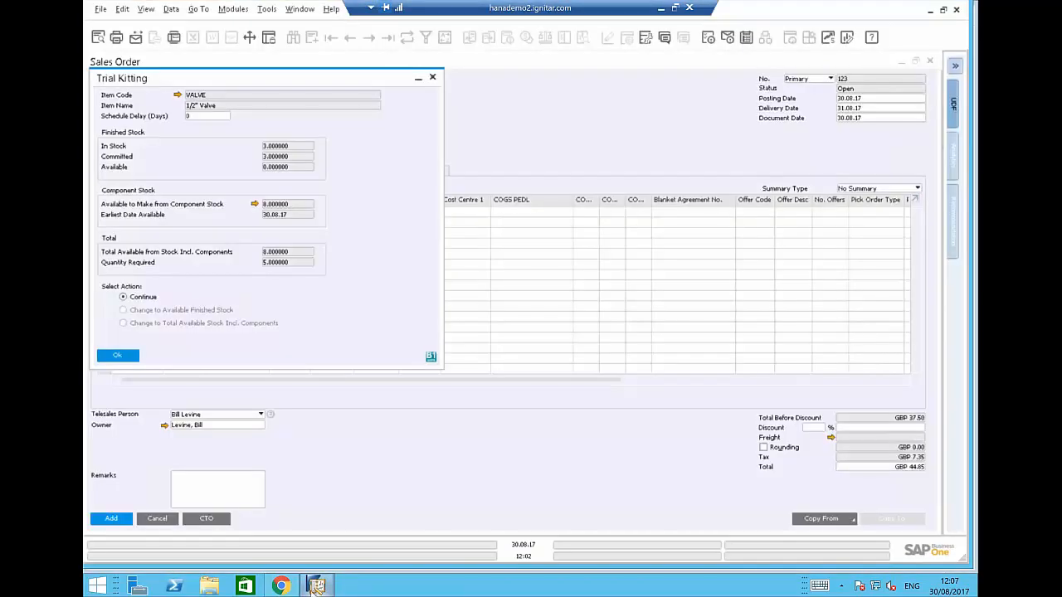
Log the new session in to DEMO1 with the user ID and password, then return to the sales order.
mouse_move(315, 586)
click(369, 548)
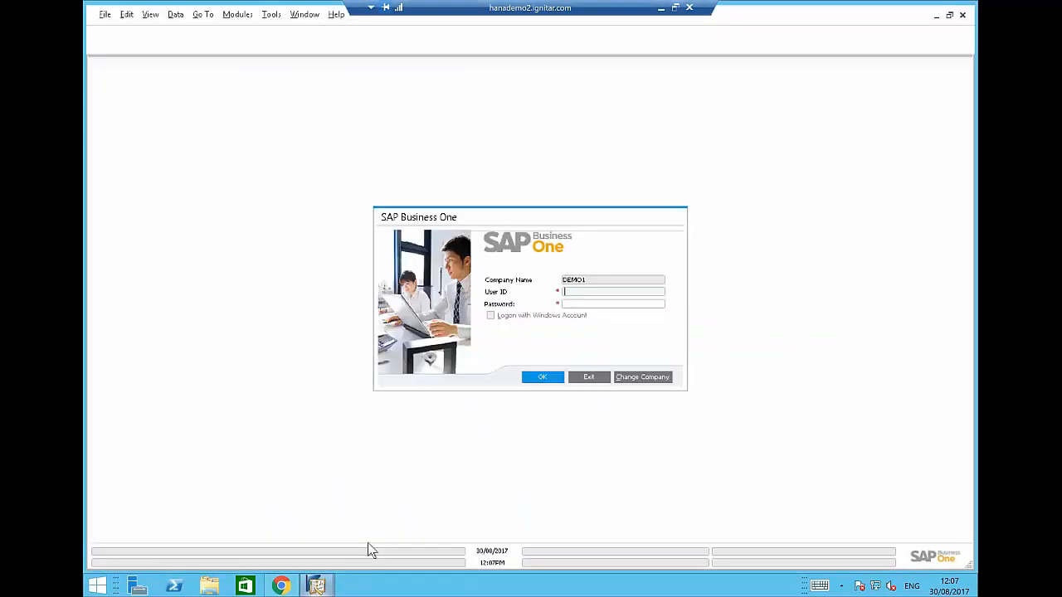
key(Tab)
text(********)
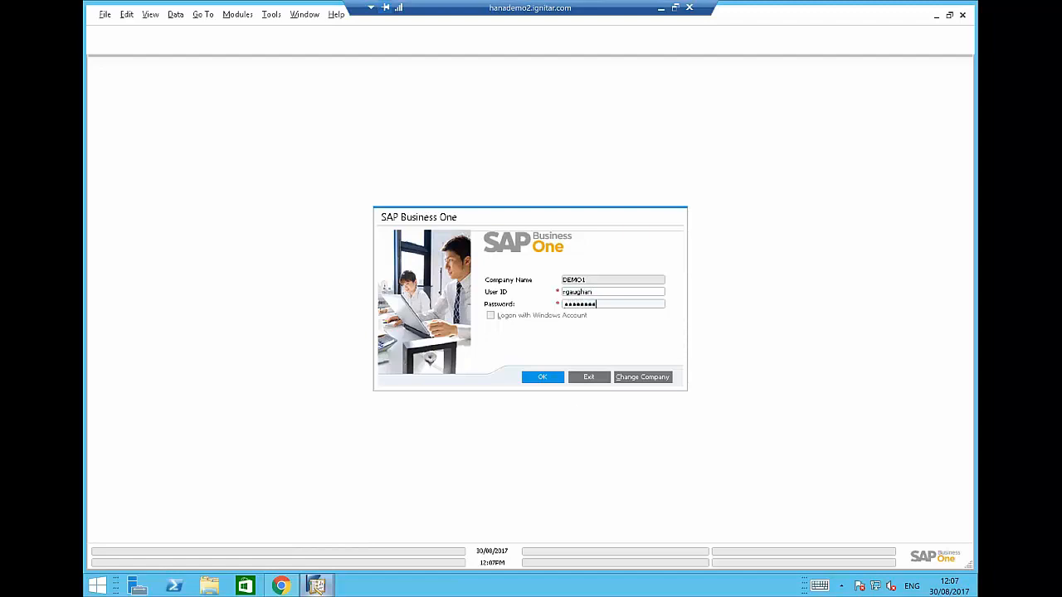
key(Return)
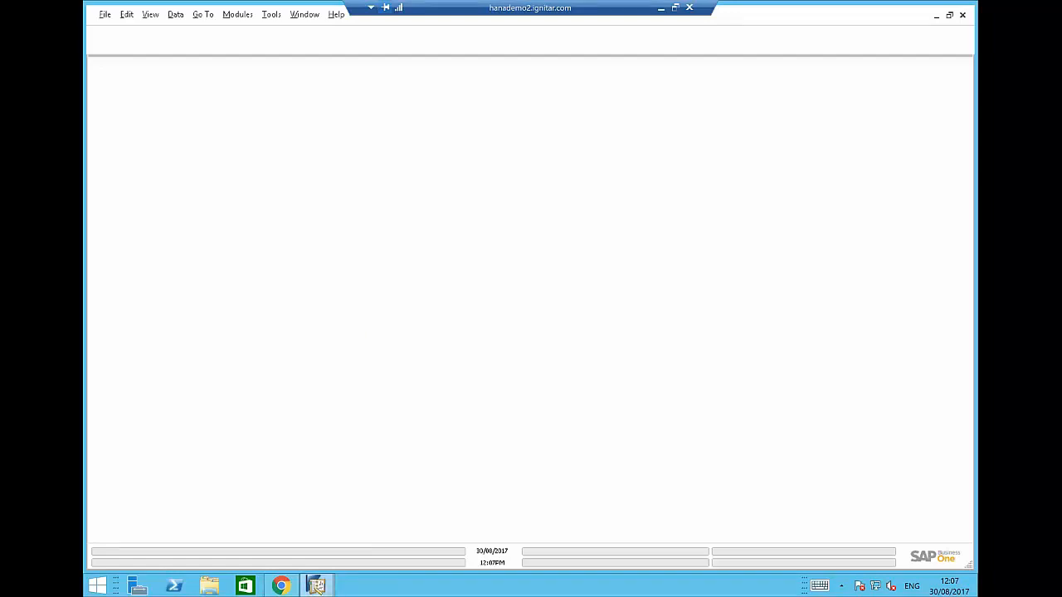
mouse_move(309, 572)
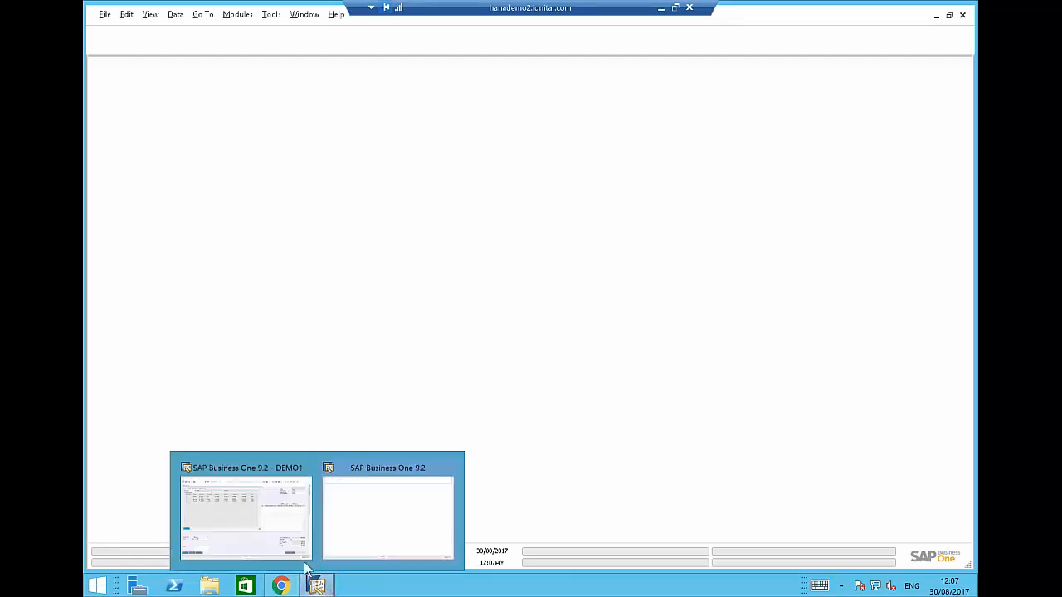
click(256, 543)
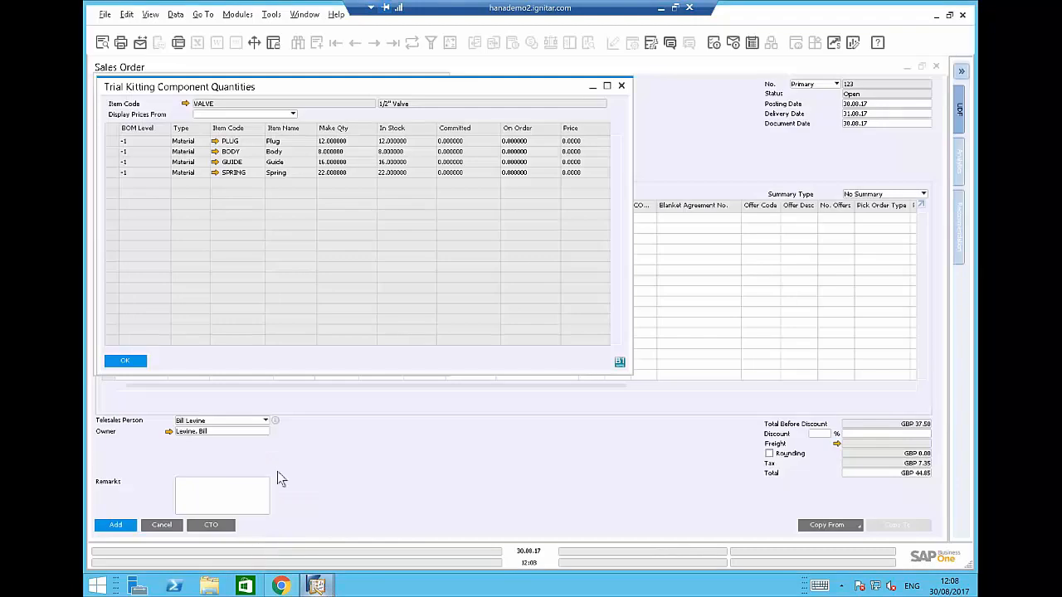
Accept the Trial Kitting Component Quantities for PLUG, BODY, GUIDE and SPRING.
click(135, 360)
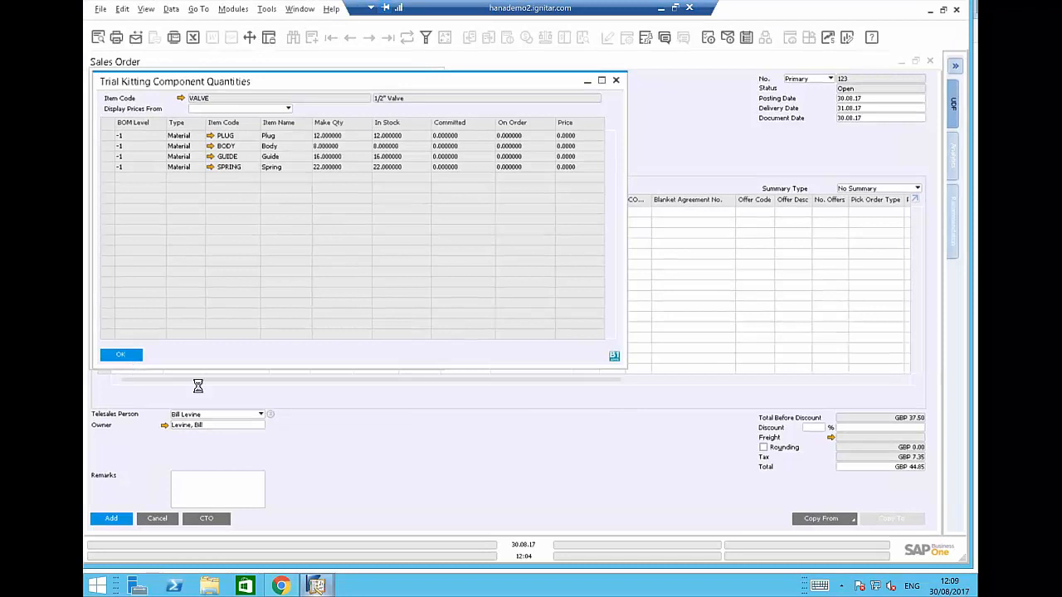
click(125, 353)
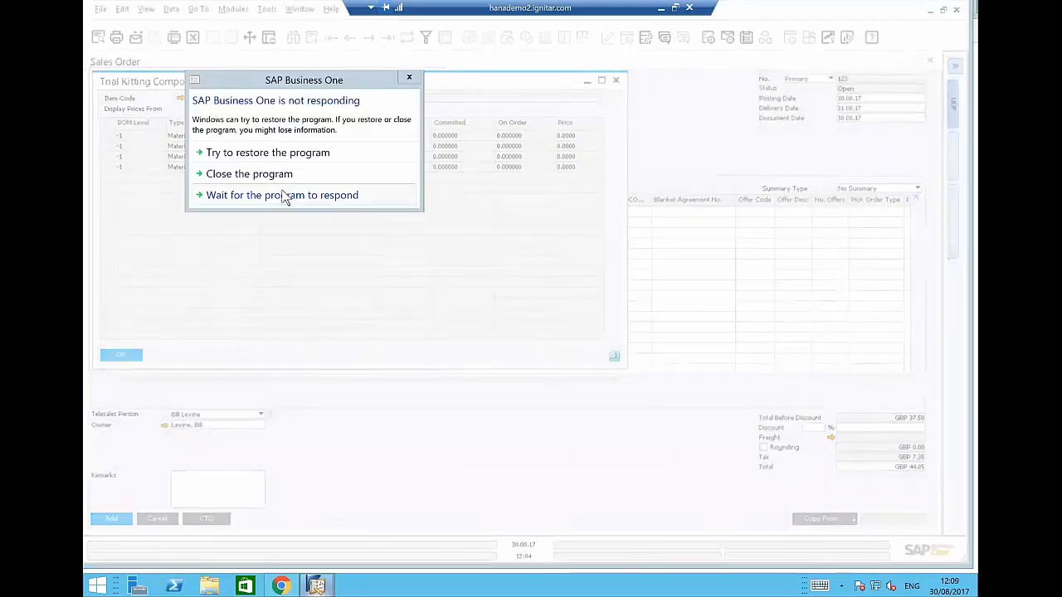
Wait out the frozen session, return to the sales order window, and close the component quantities overview.
click(269, 197)
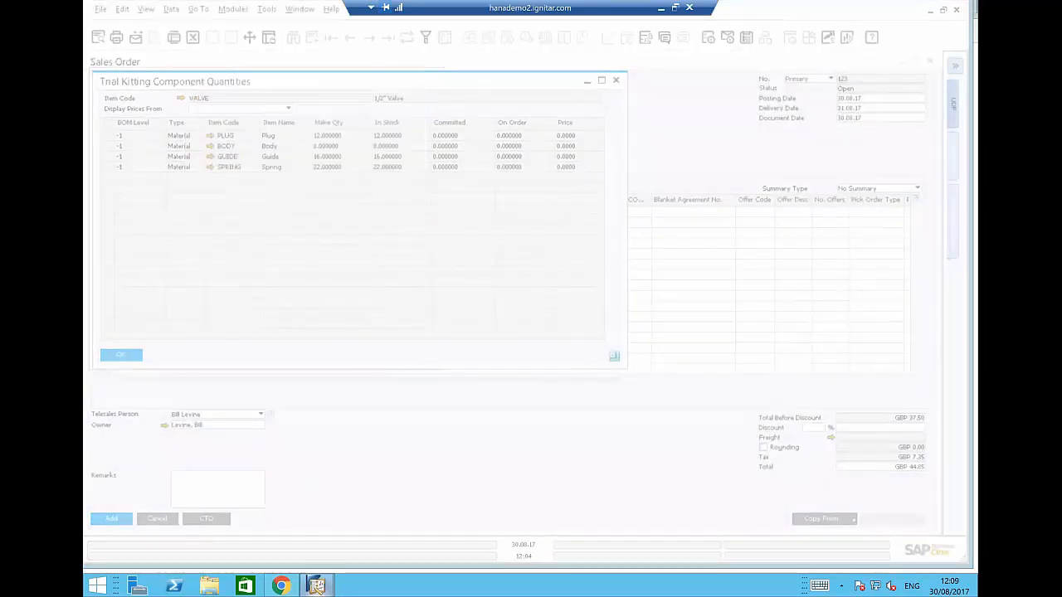
mouse_move(325, 586)
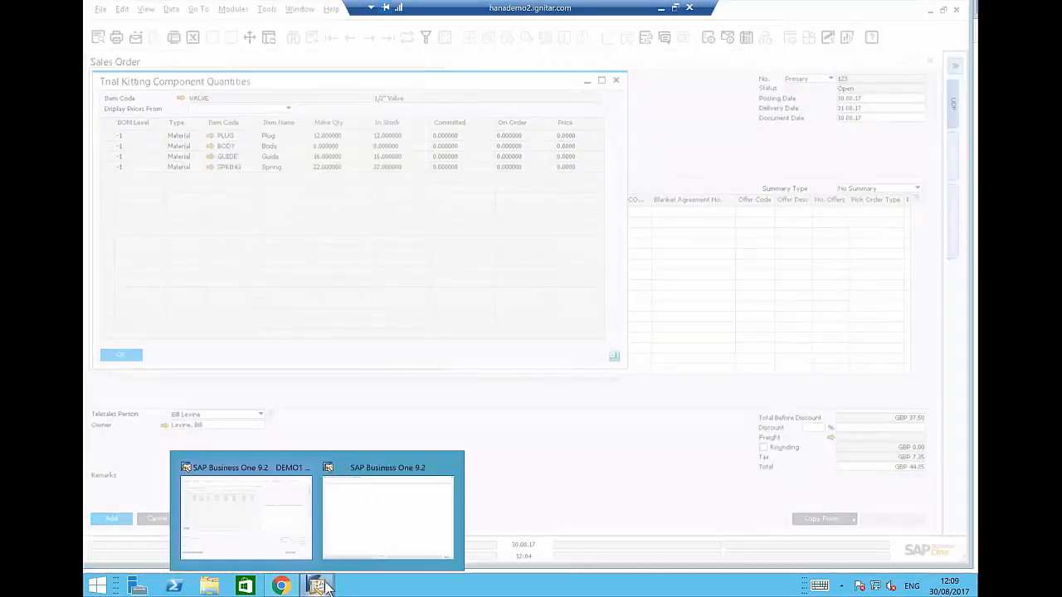
click(362, 526)
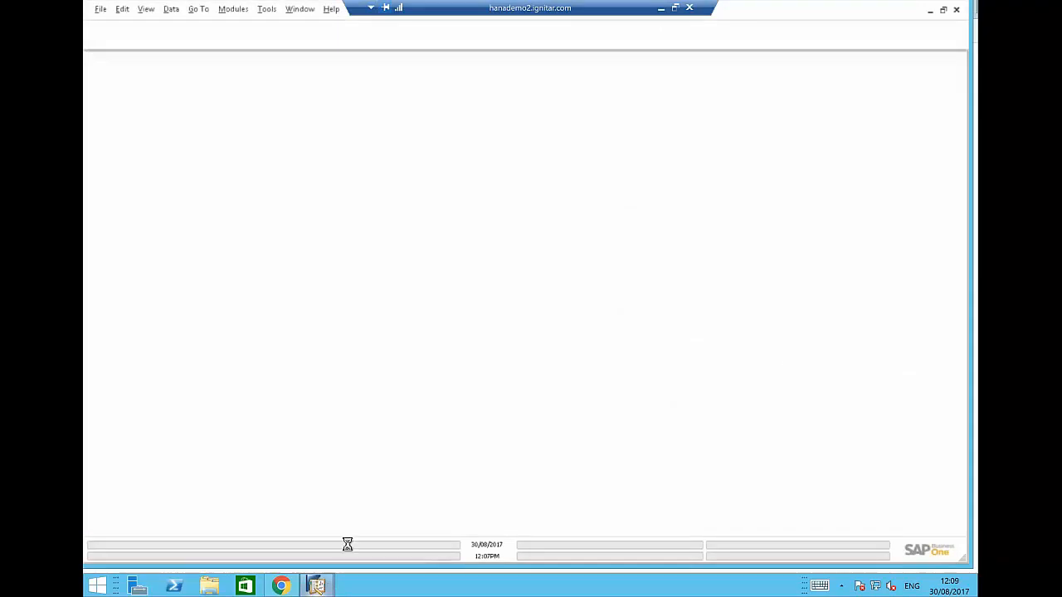
mouse_move(325, 586)
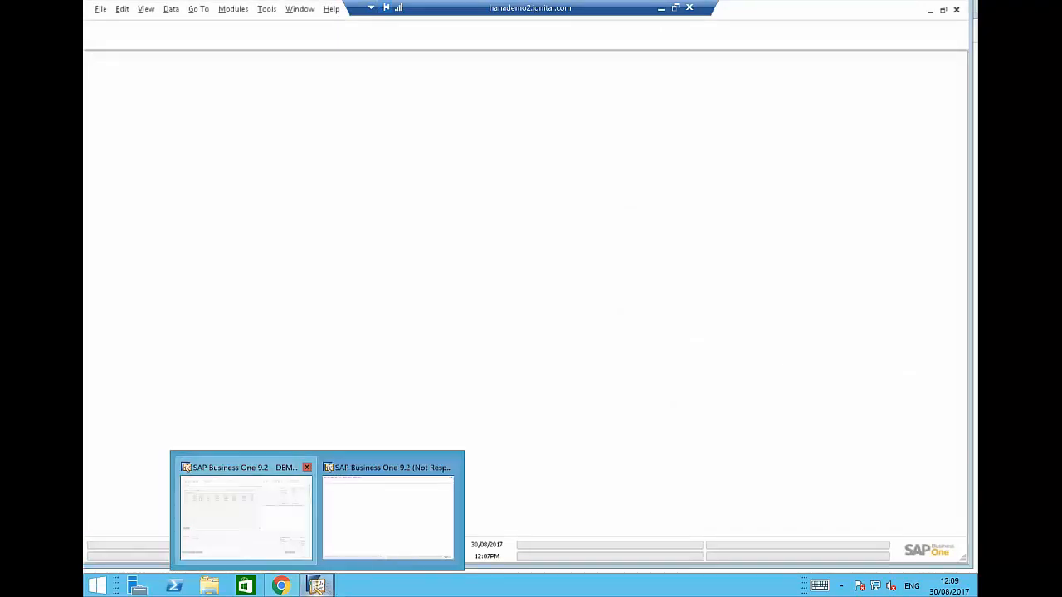
click(186, 473)
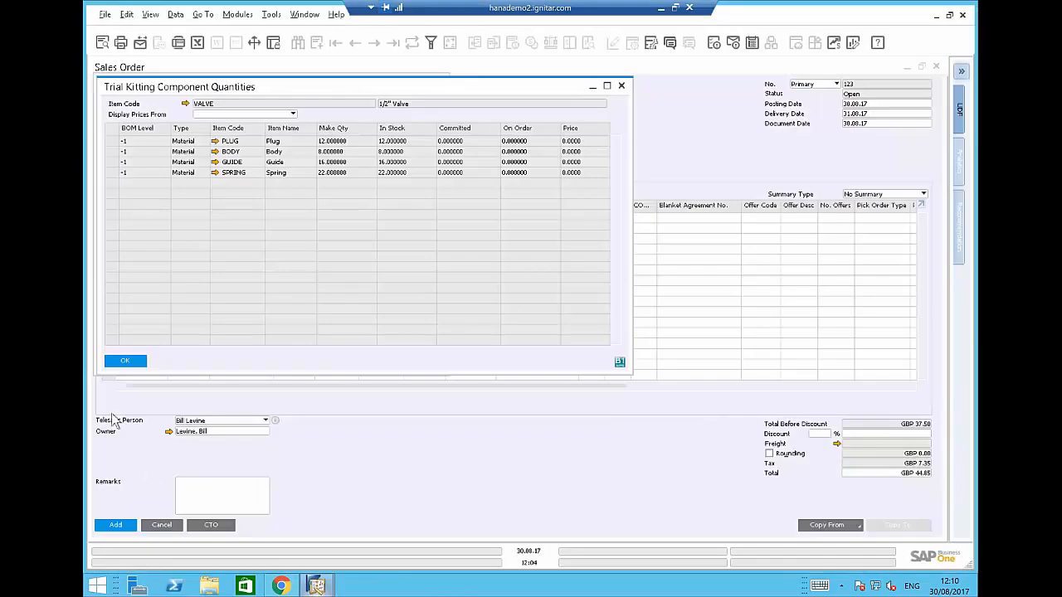
click(131, 362)
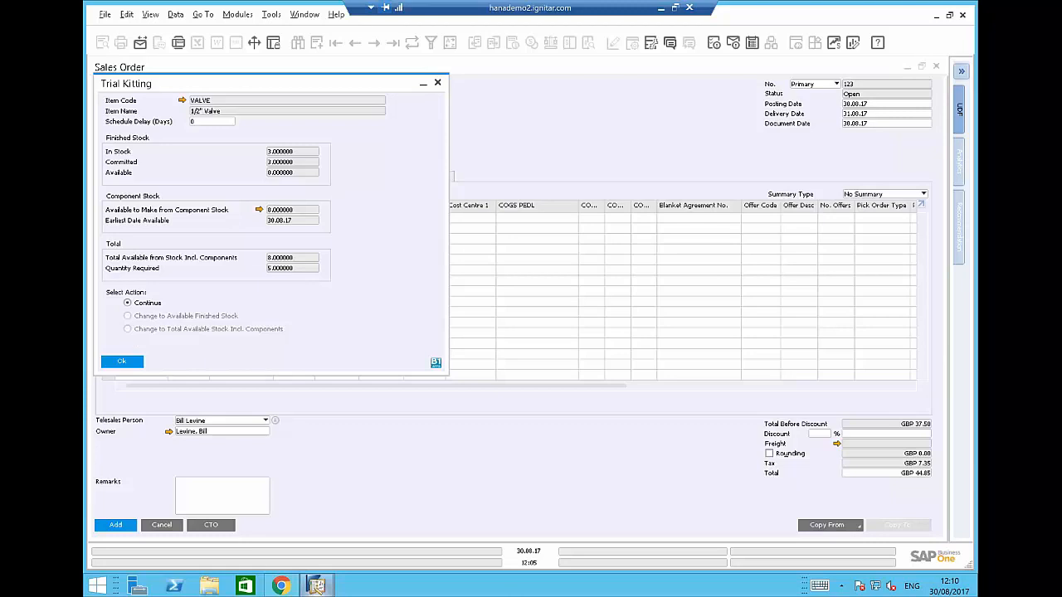
Accept the trial kitting result and enable procurement documents for both non drop-ship and drop-ship lines.
click(122, 362)
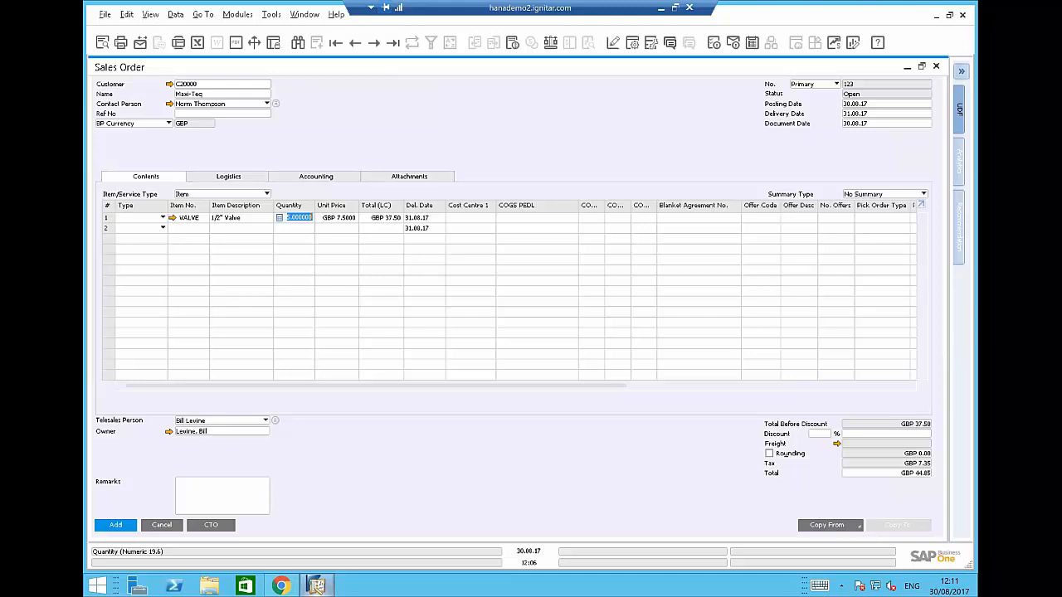
click(240, 178)
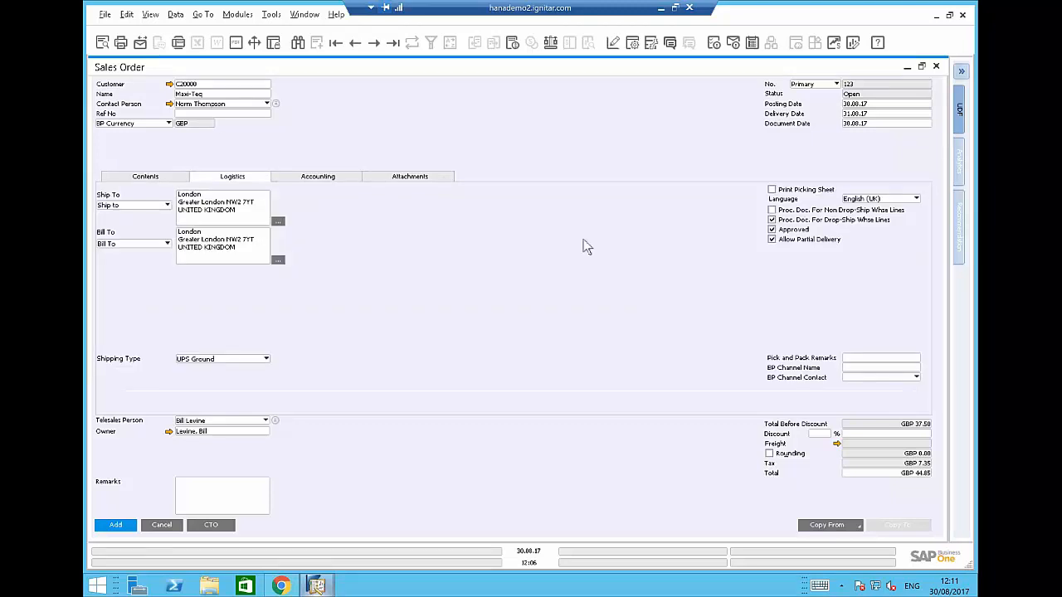
click(771, 217)
click(772, 219)
click(400, 324)
Add sales order 123 and run the Procurement Confirmation Wizard to generate the VALVE production order.
click(121, 526)
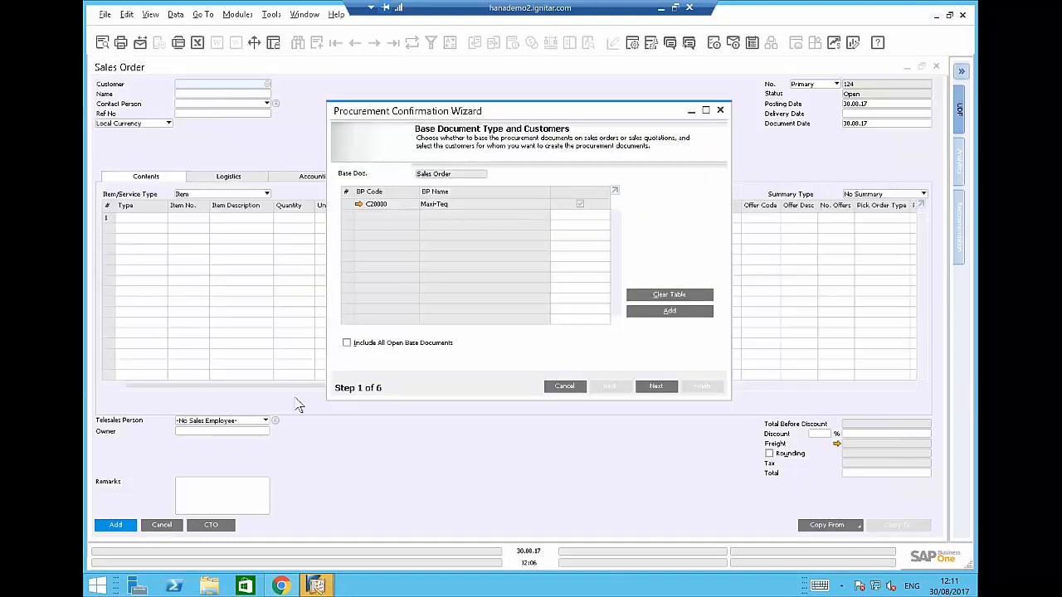
click(657, 387)
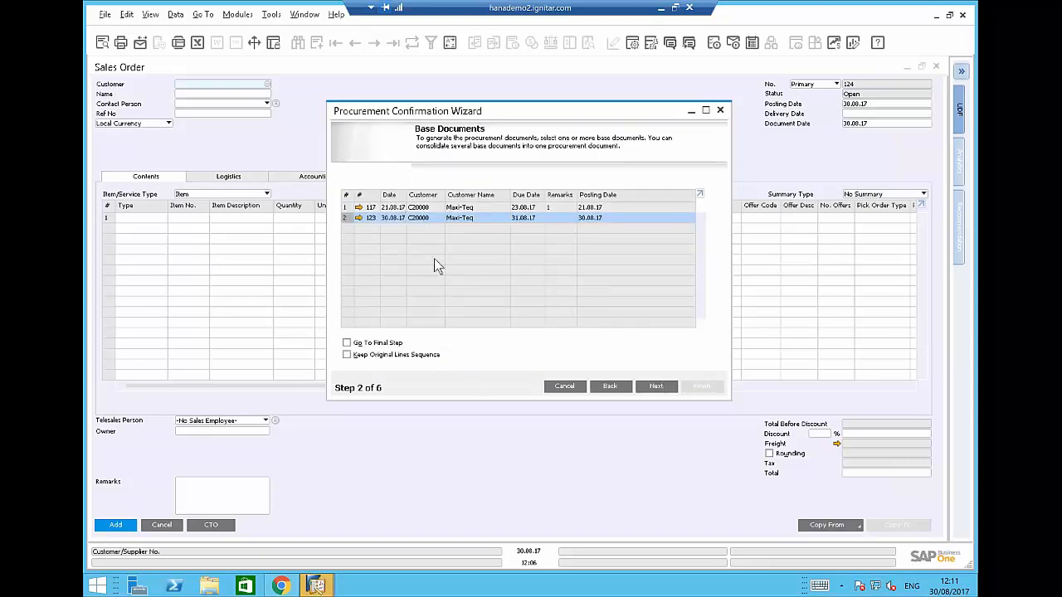
click(661, 389)
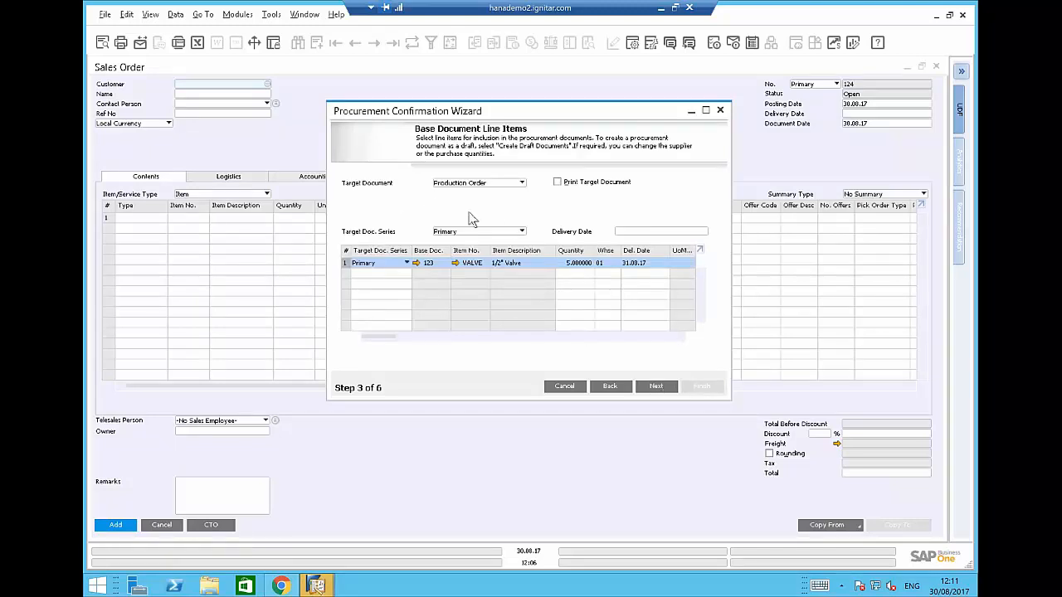
click(657, 388)
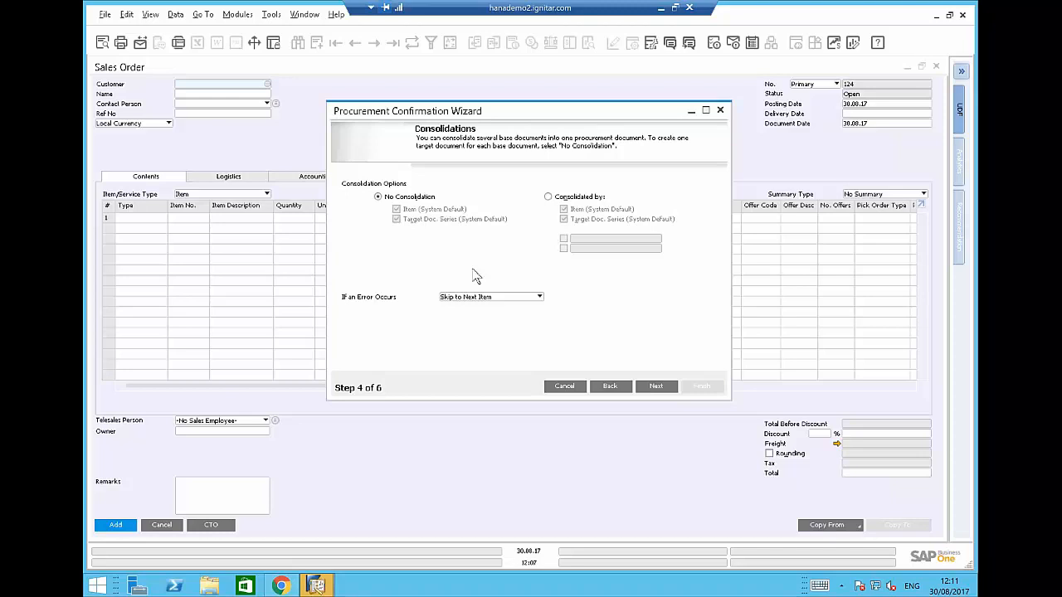
click(655, 388)
click(656, 386)
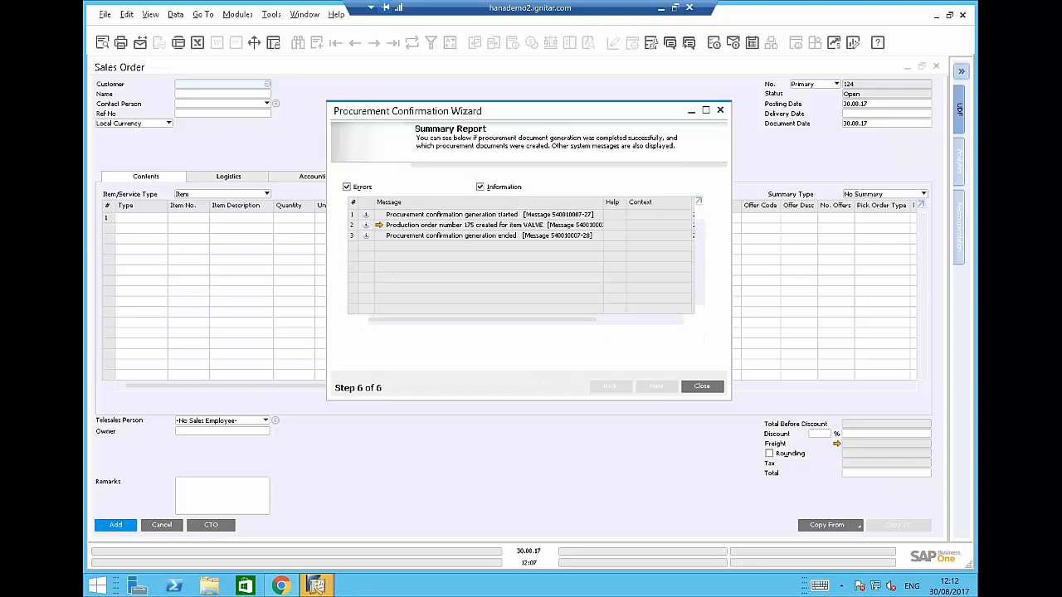
Review the new production order 175 for 5 VALVE, then close the wizard.
click(378, 224)
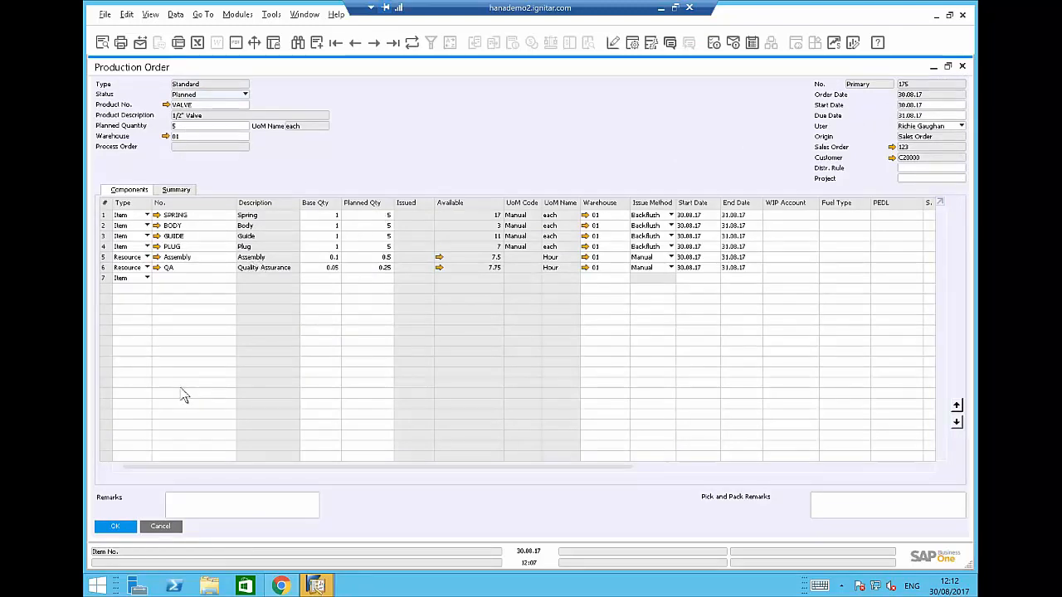
click(164, 522)
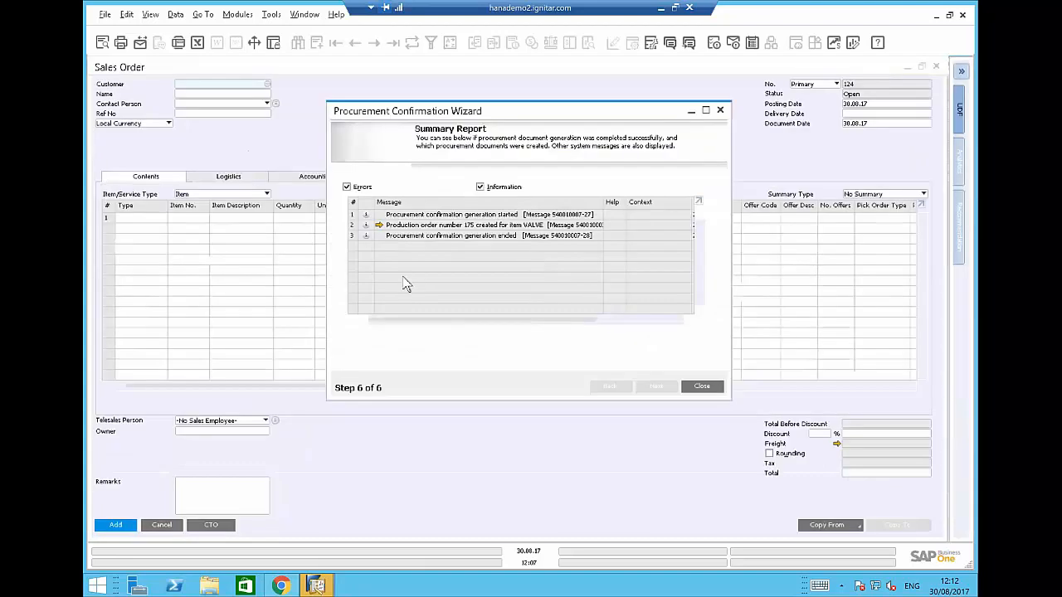
click(704, 388)
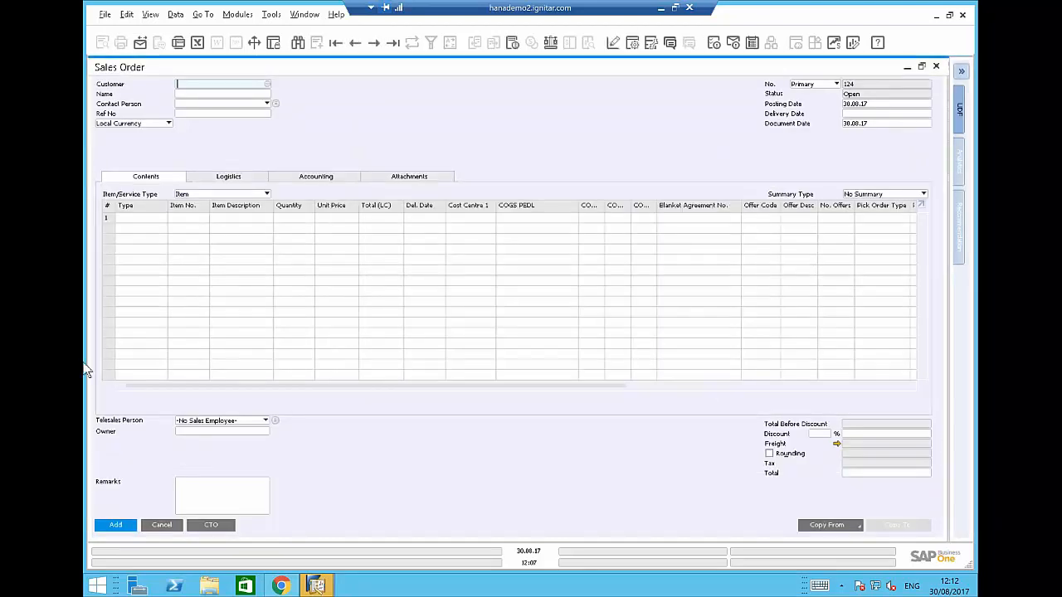
Discard the blank sales order and launch B1 Apps > Production > Generate Process Orders from Production Orders.
click(161, 526)
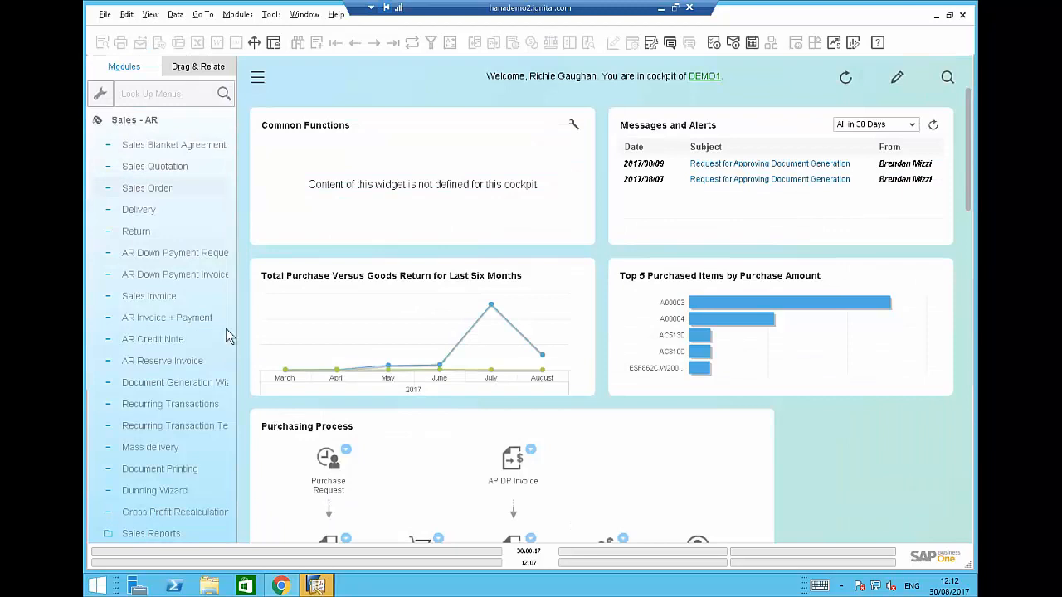
click(228, 335)
scroll(231, 415, down, 2)
scroll(229, 473, up, 2)
click(227, 317)
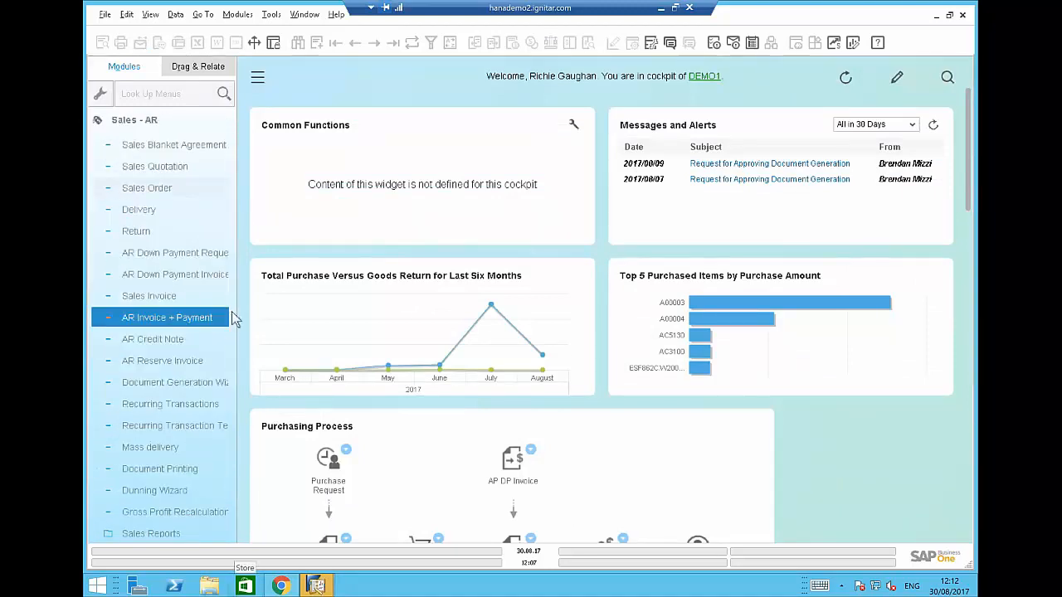
scroll(236, 414, down, 2)
scroll(236, 429, down, 4)
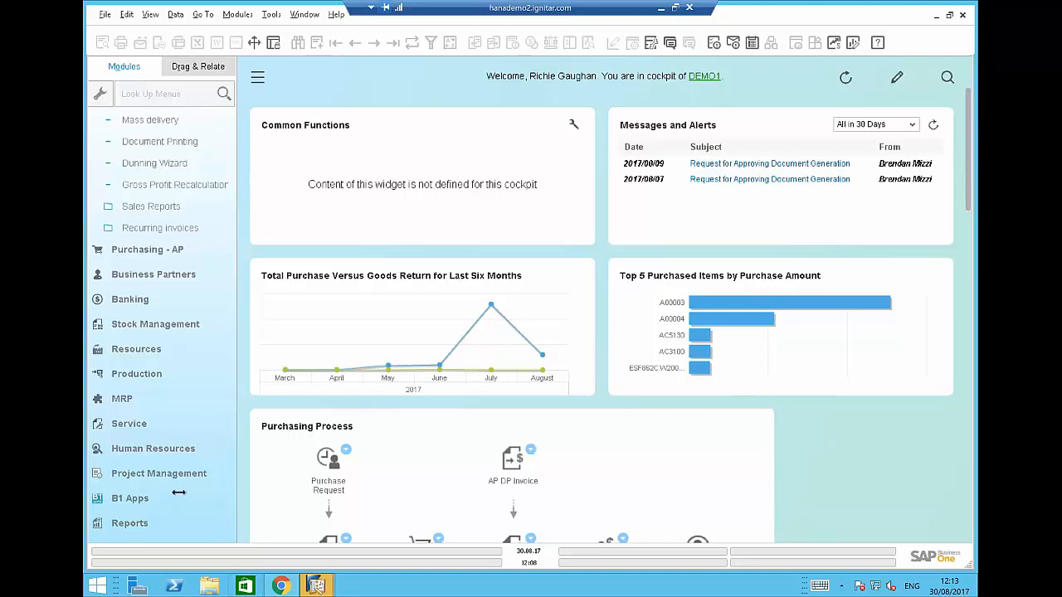
click(124, 472)
scroll(129, 507, down, 2)
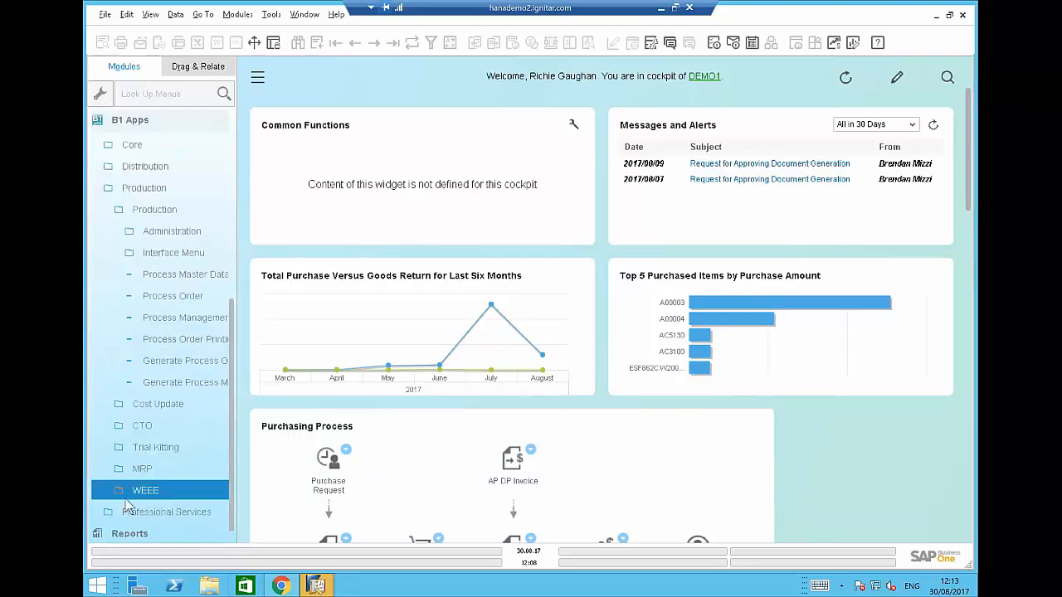
click(176, 367)
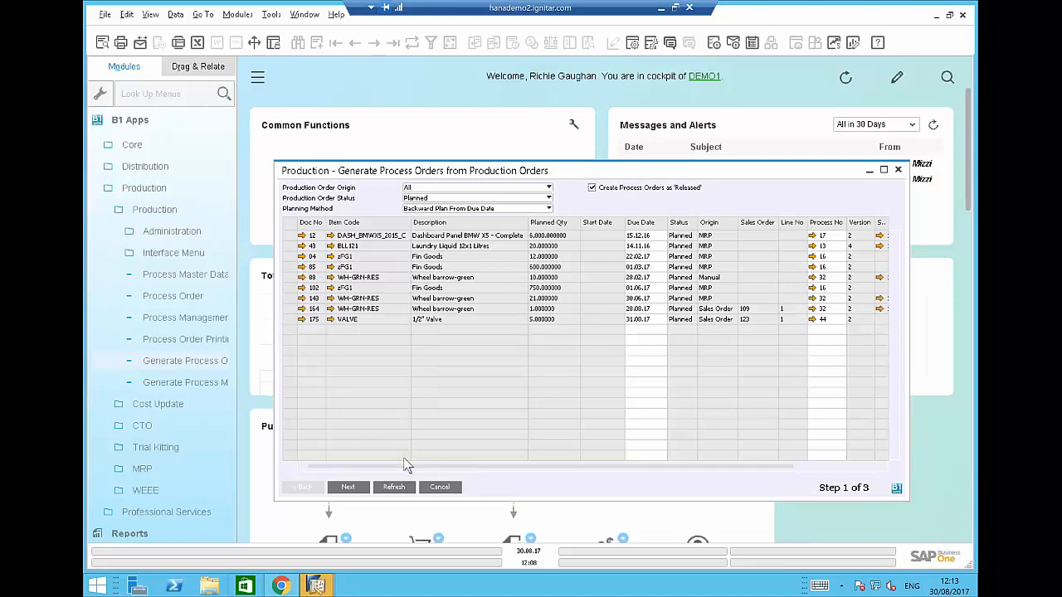
Mark the 1/2" Valve production order, generate released process order 62, and open it.
drag(525, 468, 591, 467)
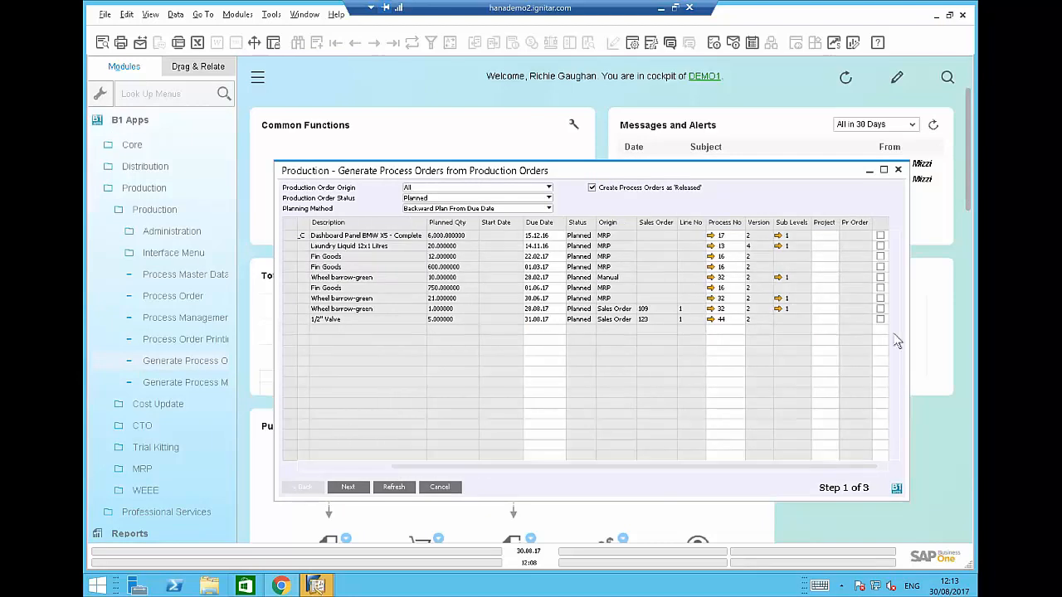
click(881, 321)
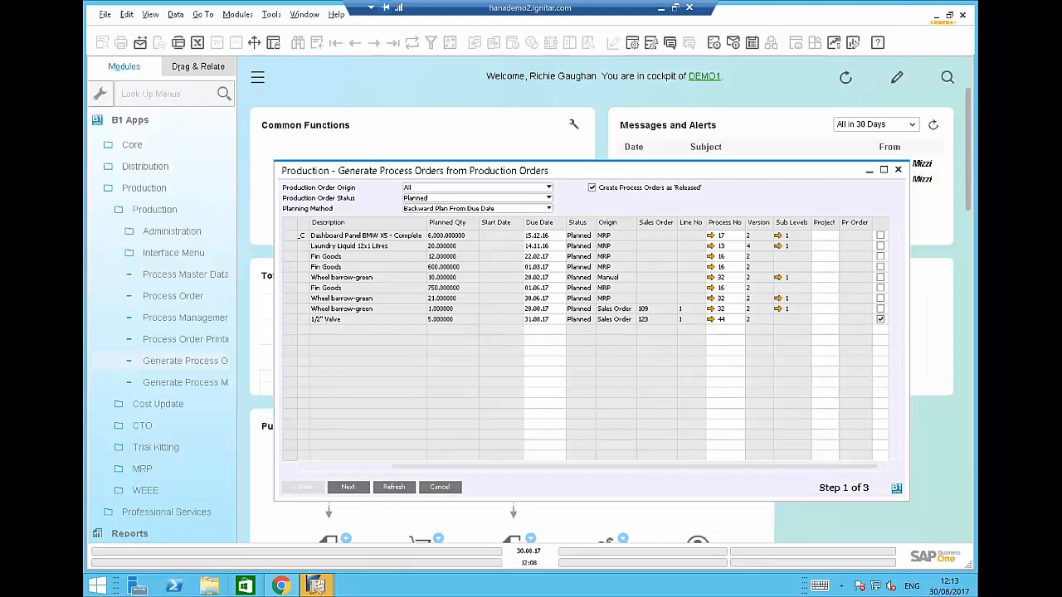
click(348, 488)
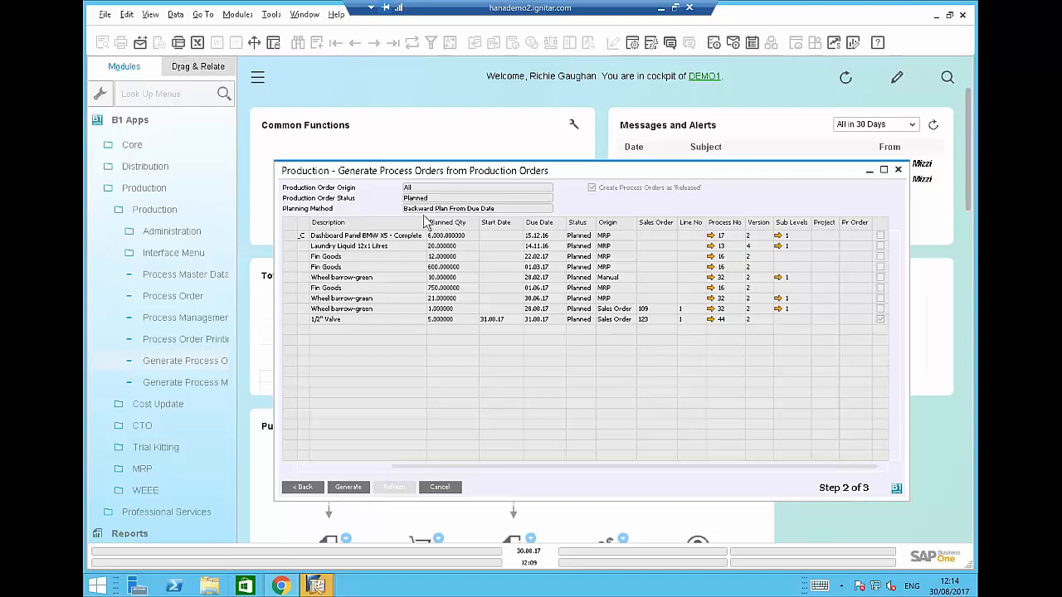
click(348, 487)
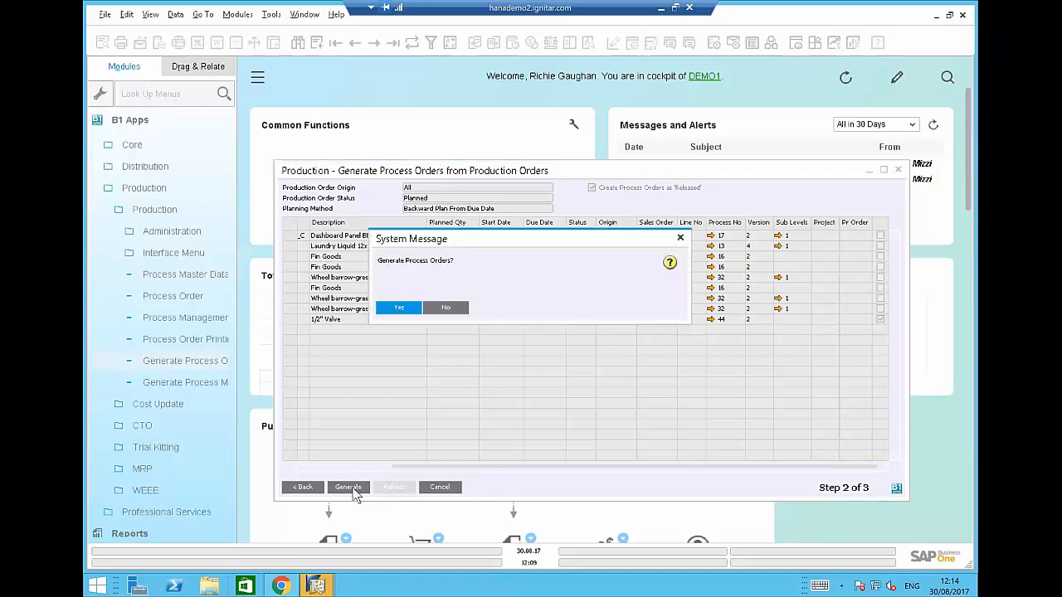
click(400, 307)
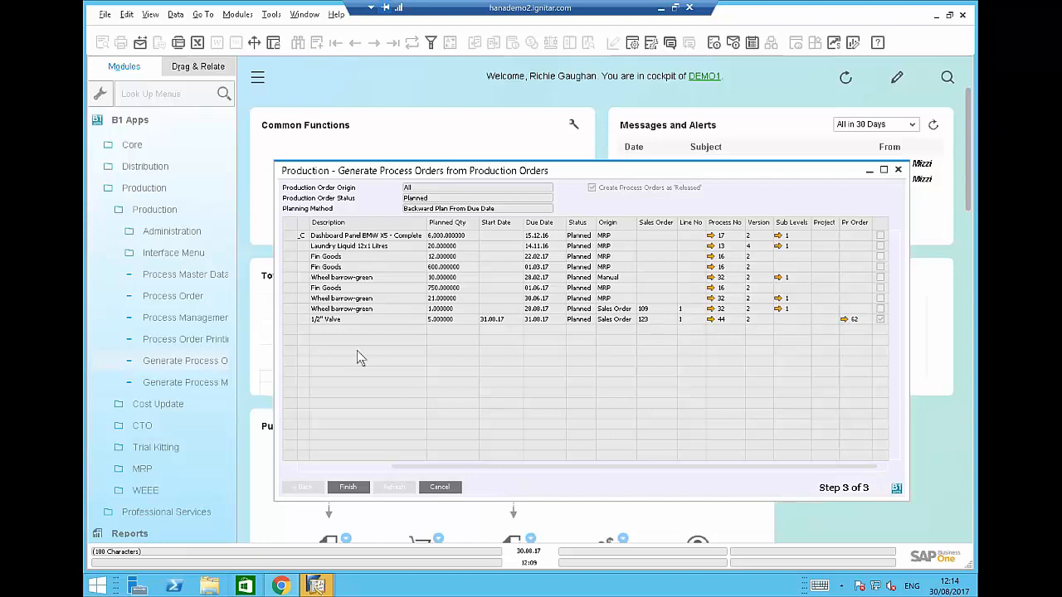
click(844, 321)
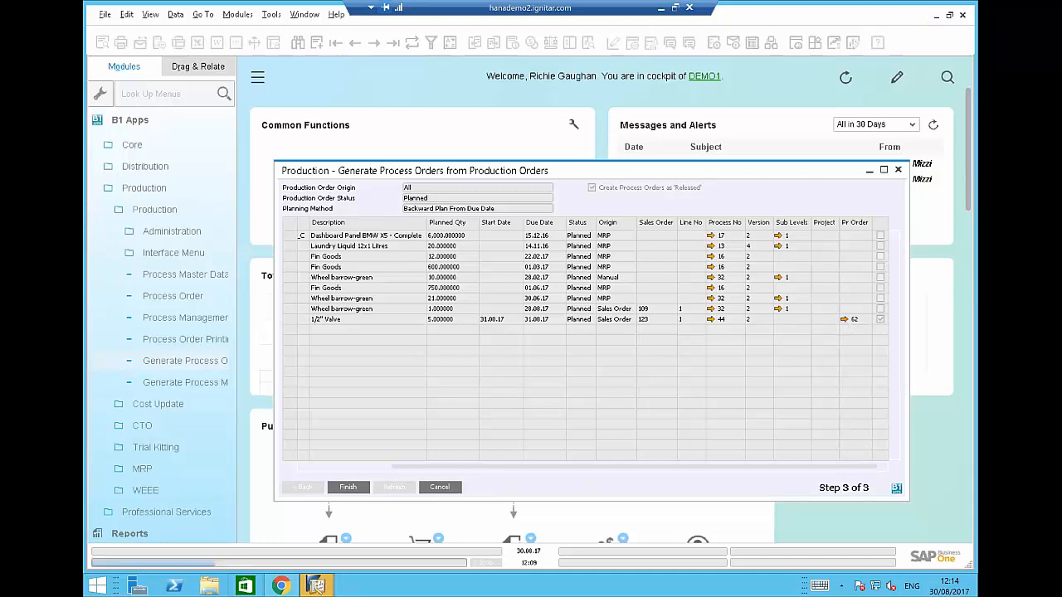
click(845, 320)
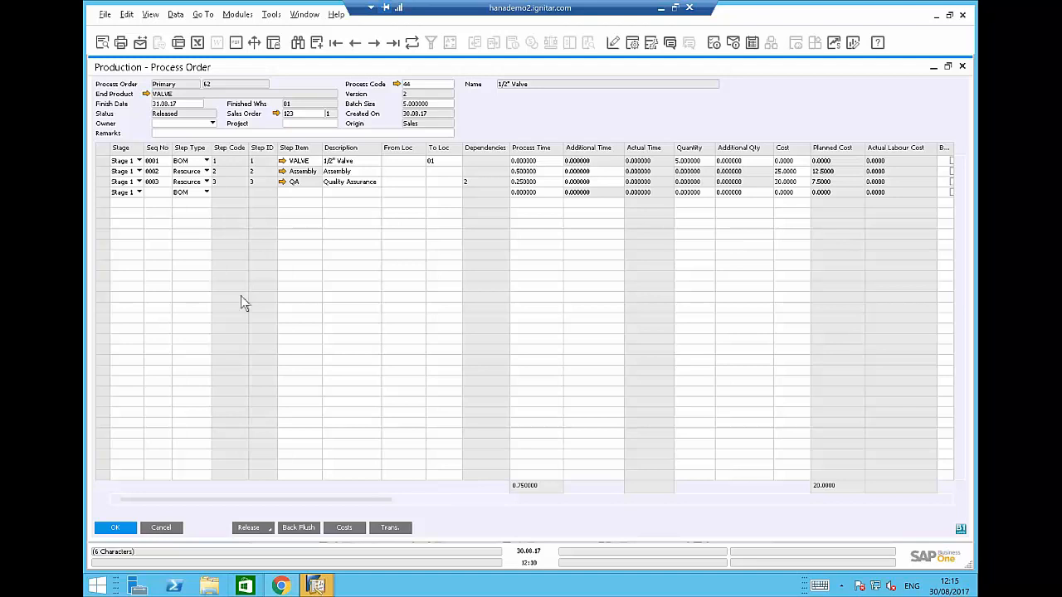
Review process order 62, then bring up the Production Data Entry page in Chrome.
mouse_move(262, 569)
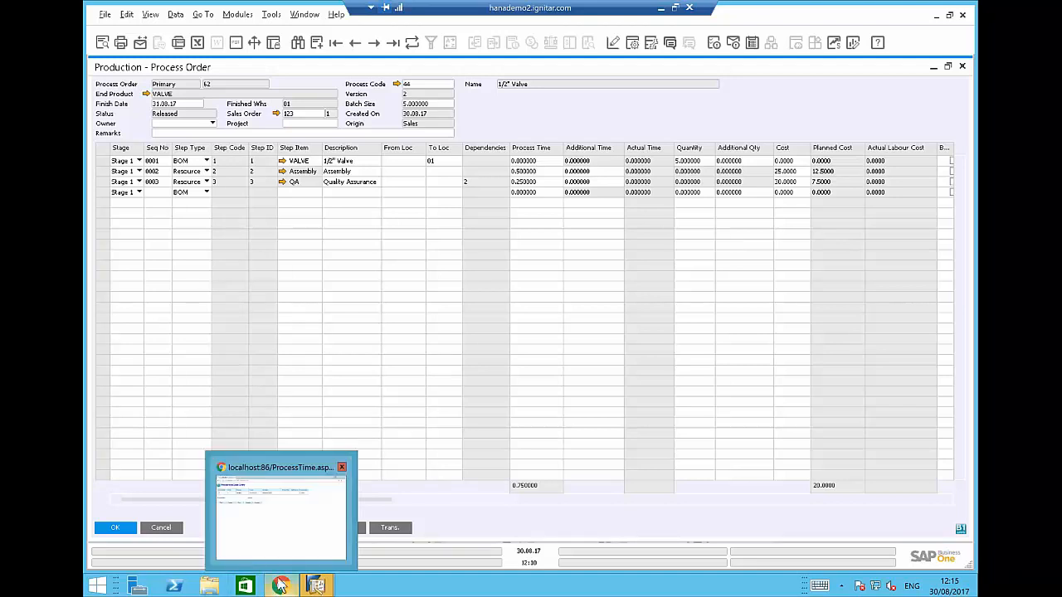
click(281, 585)
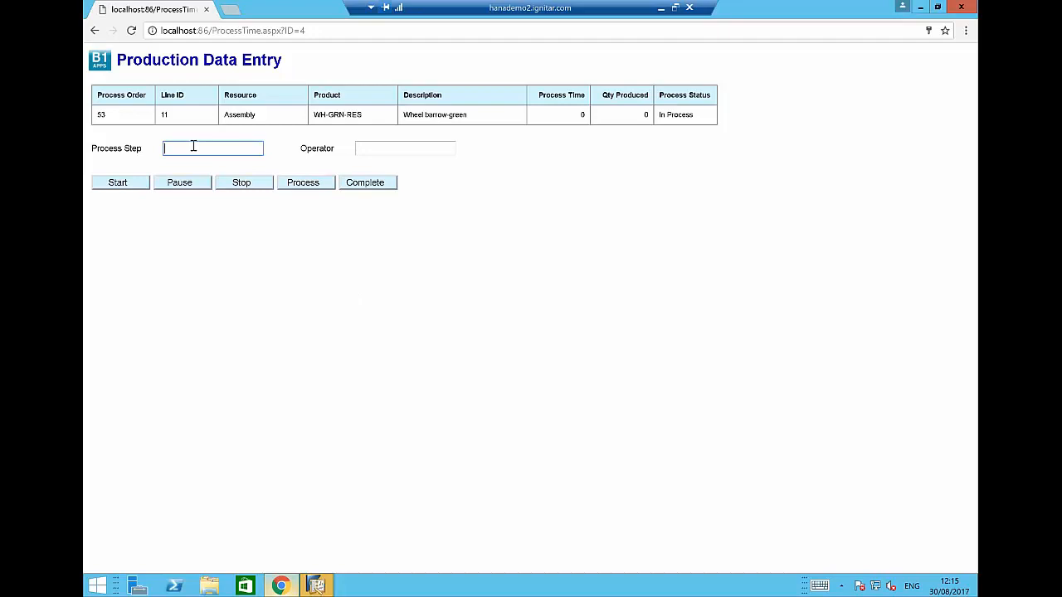
click(314, 580)
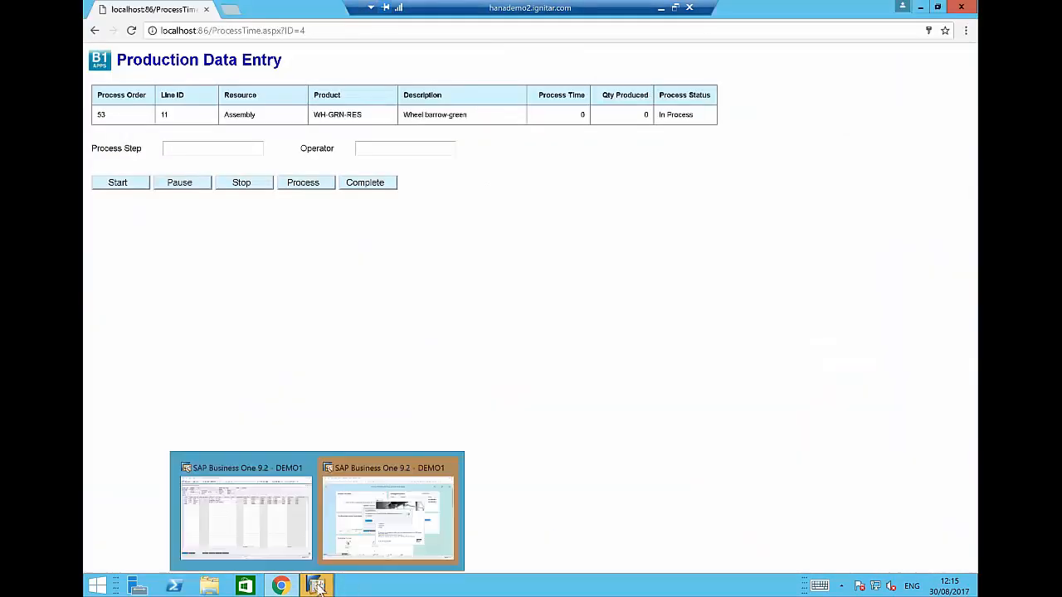
click(266, 522)
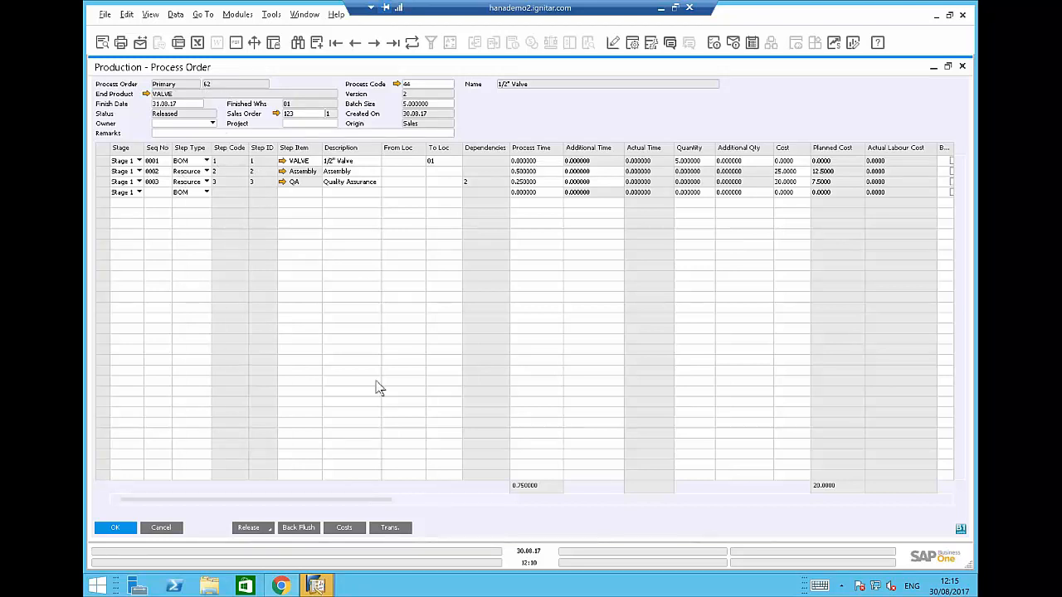
click(281, 586)
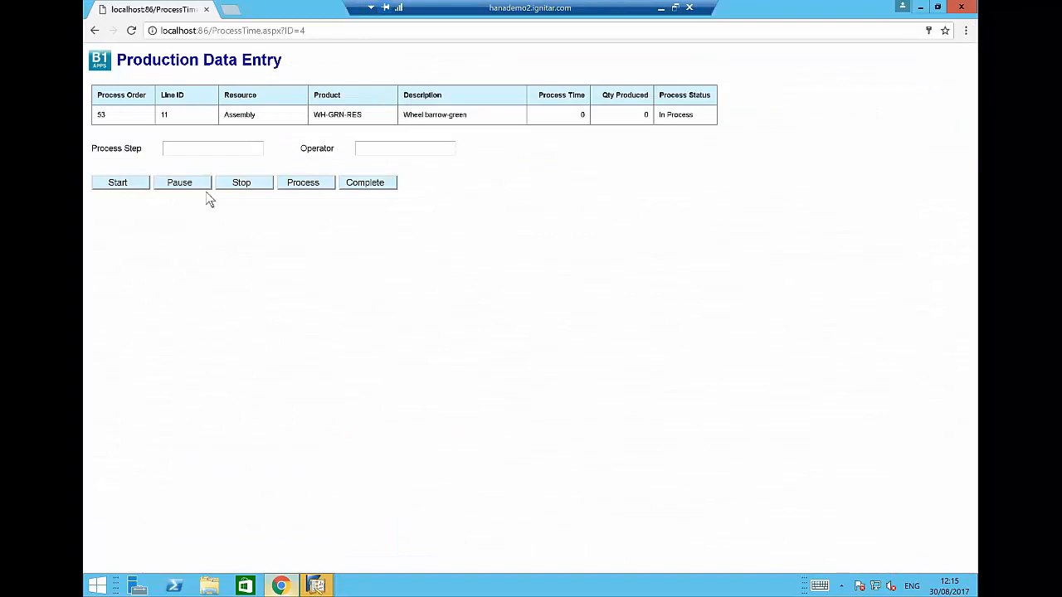
Load process step 62-2 (VALVE Assembly), start it, then pause it.
click(200, 149)
text(62-2)
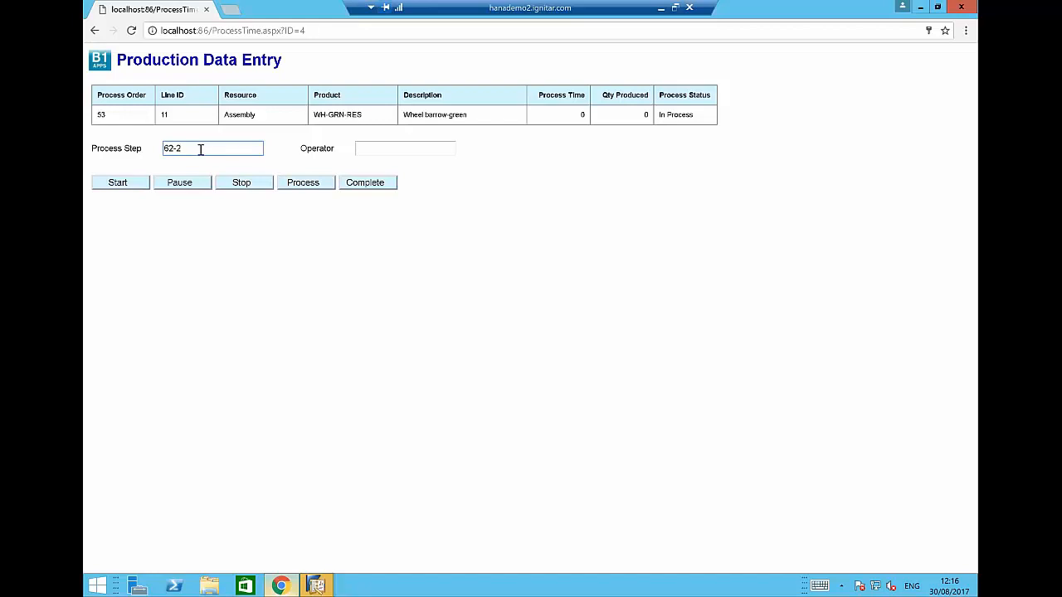
key(Tab)
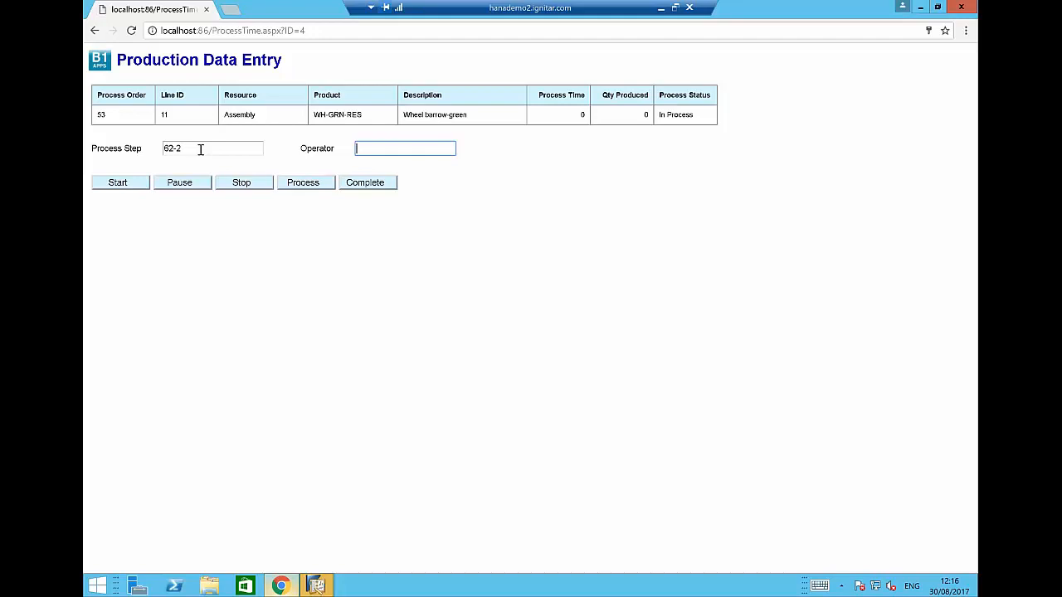
key(Return)
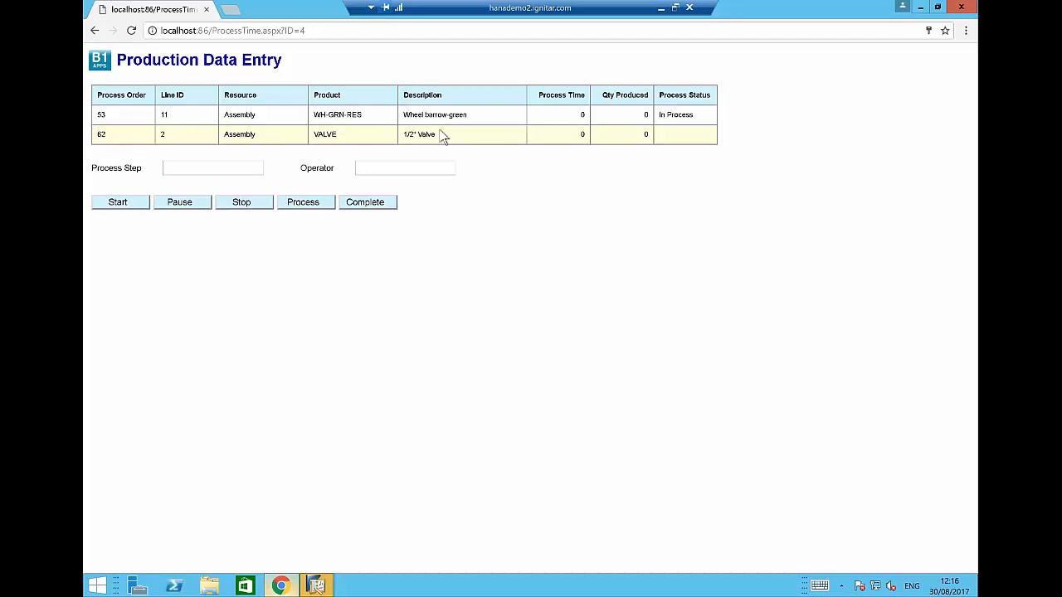
click(121, 208)
click(121, 208)
click(180, 206)
Stop order 62's Assembly step and process it with quantity produced 5.
click(243, 204)
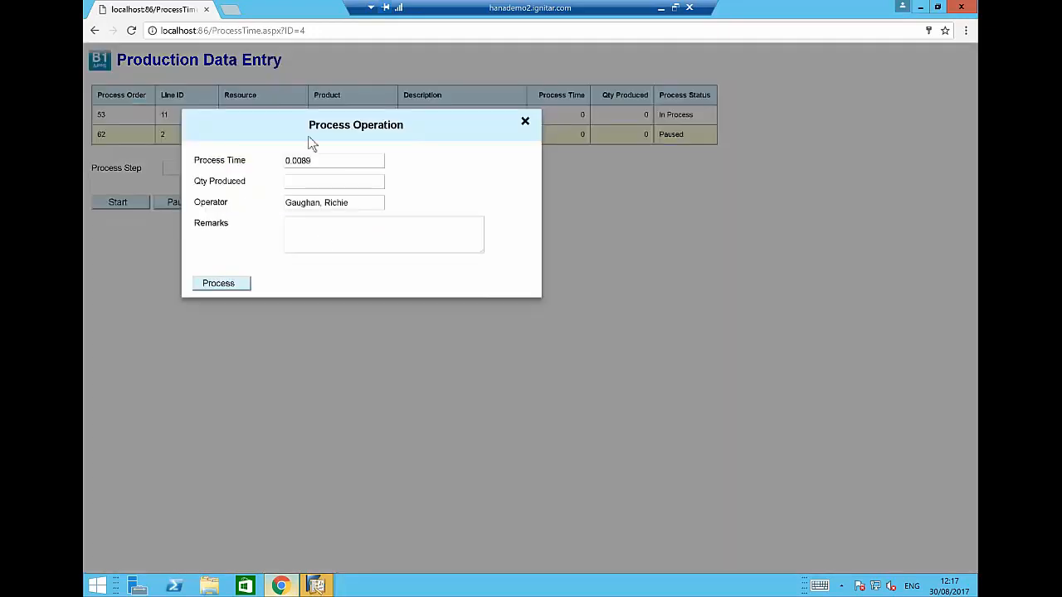
click(313, 184)
text(5)
key(Tab)
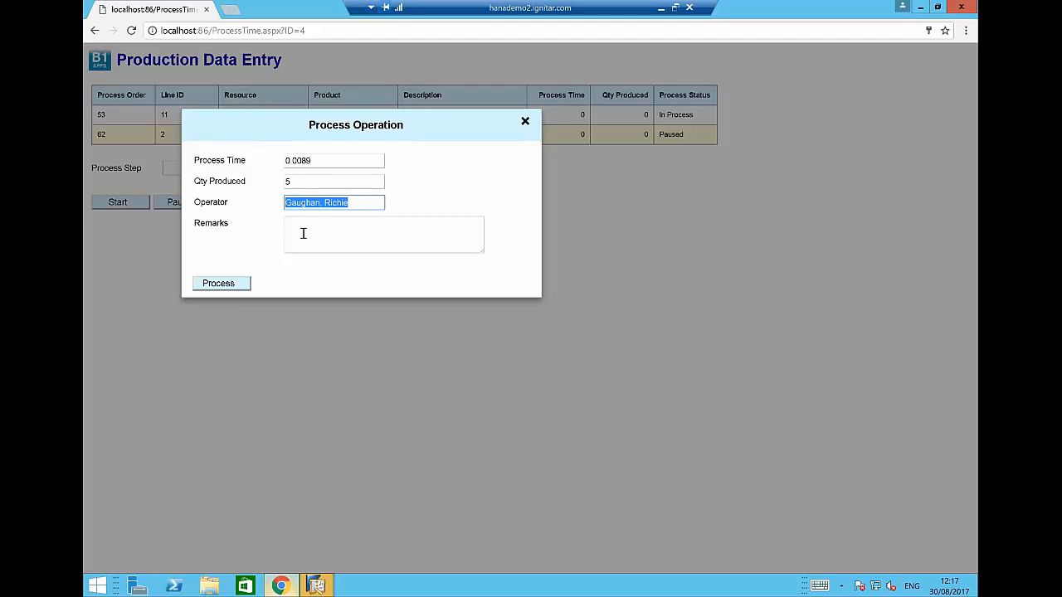
click(220, 283)
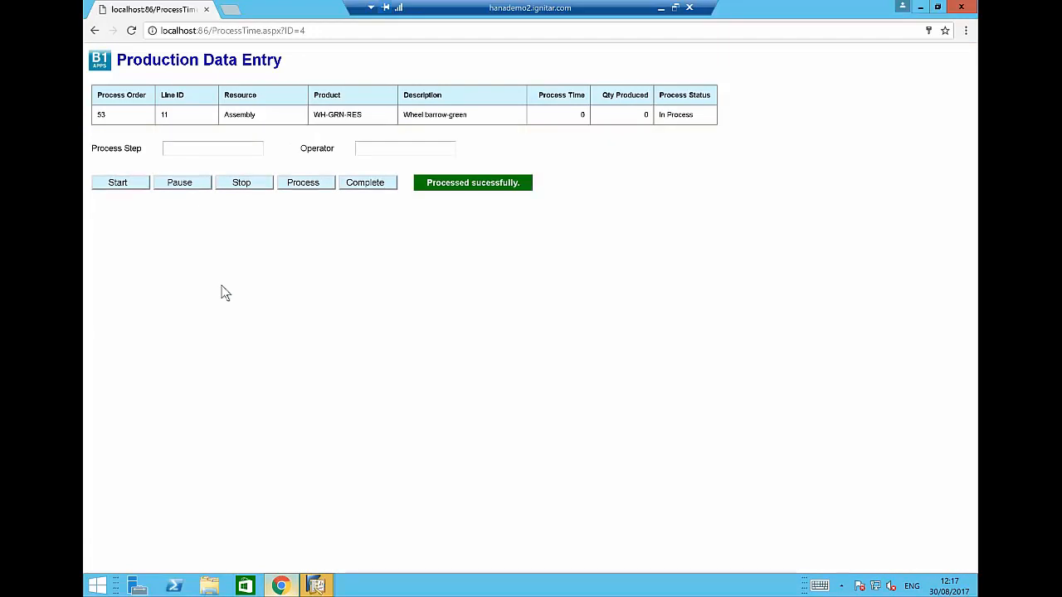
Load step 62-3 (QA), start and stop it, then process it with quantity 6.
click(193, 150)
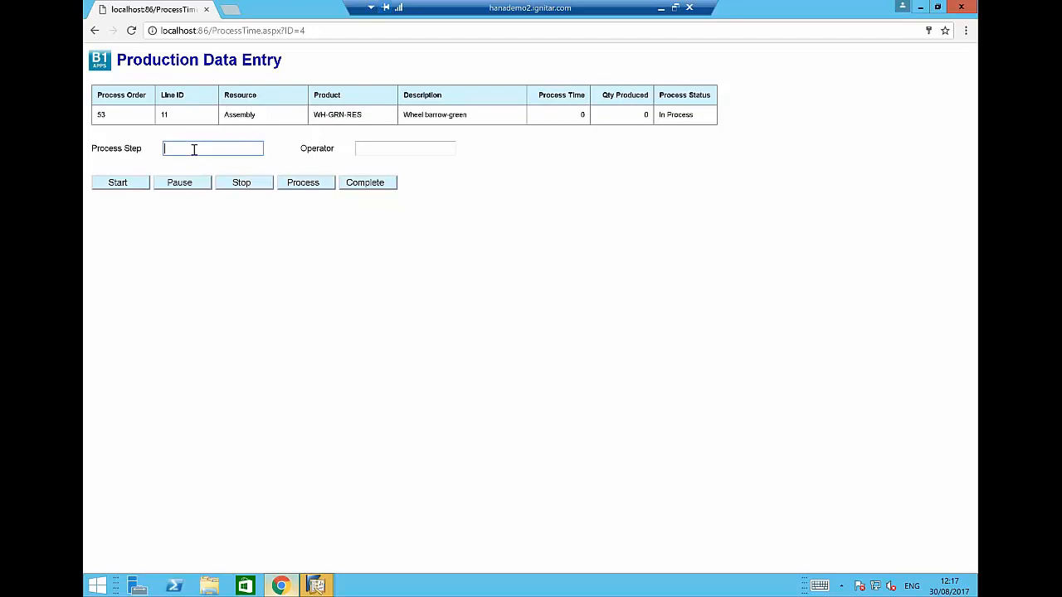
text(62-3)
key(Tab)
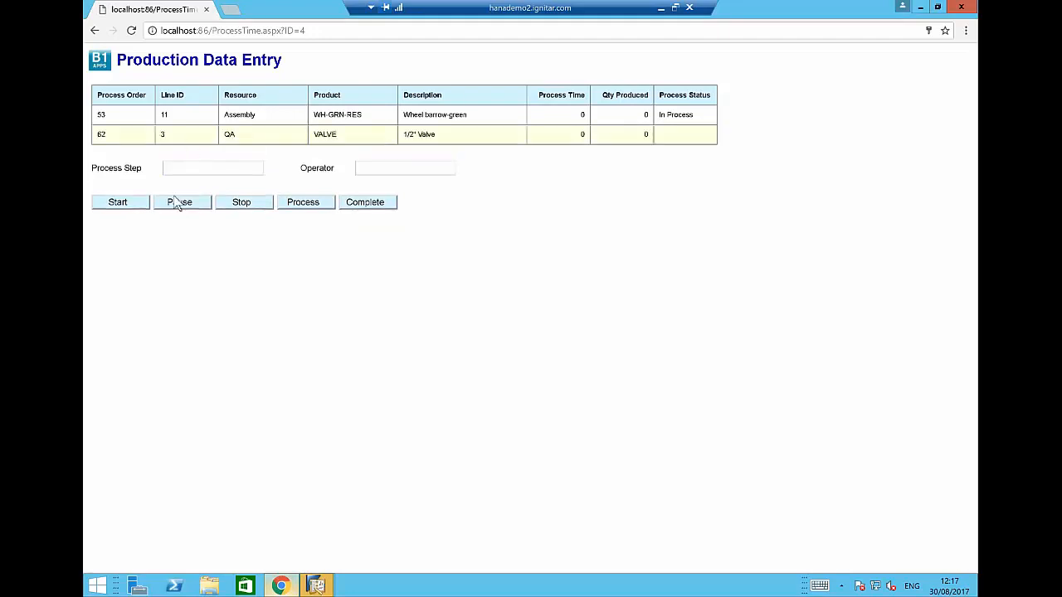
click(126, 206)
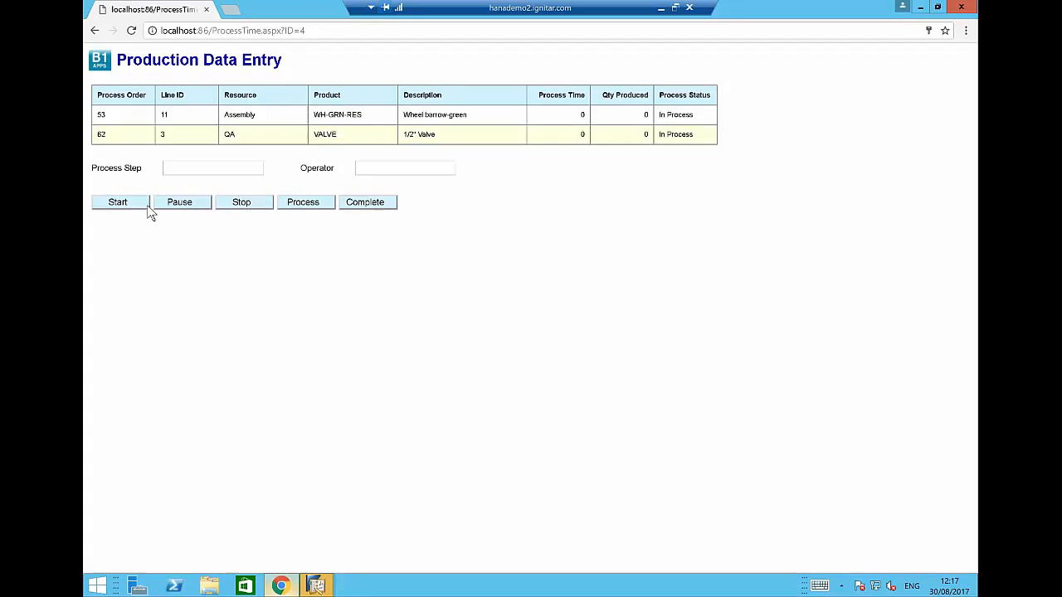
click(253, 204)
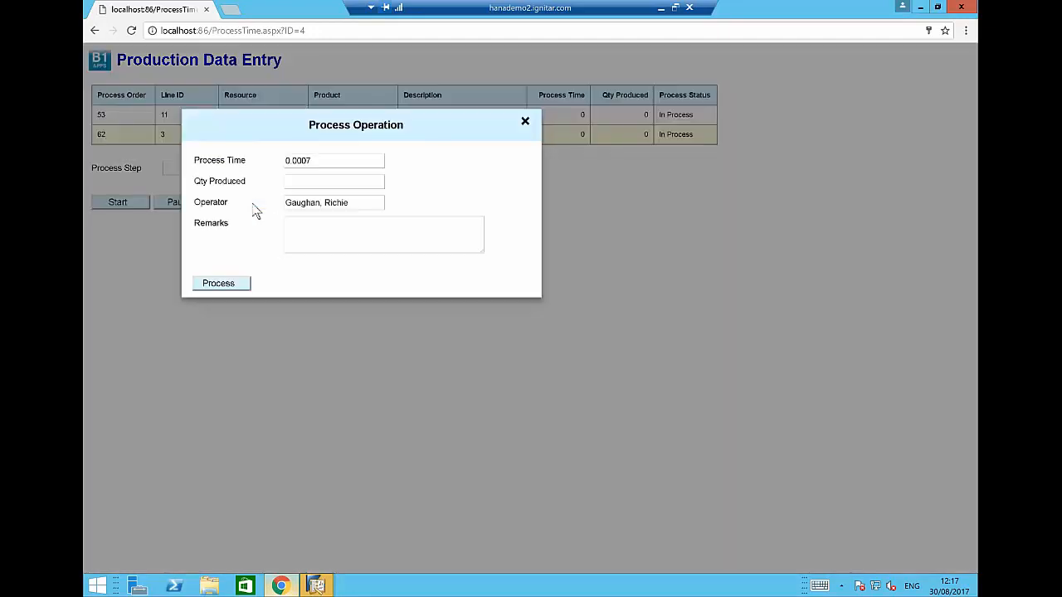
click(307, 183)
text(6)
key(Tab)
click(218, 285)
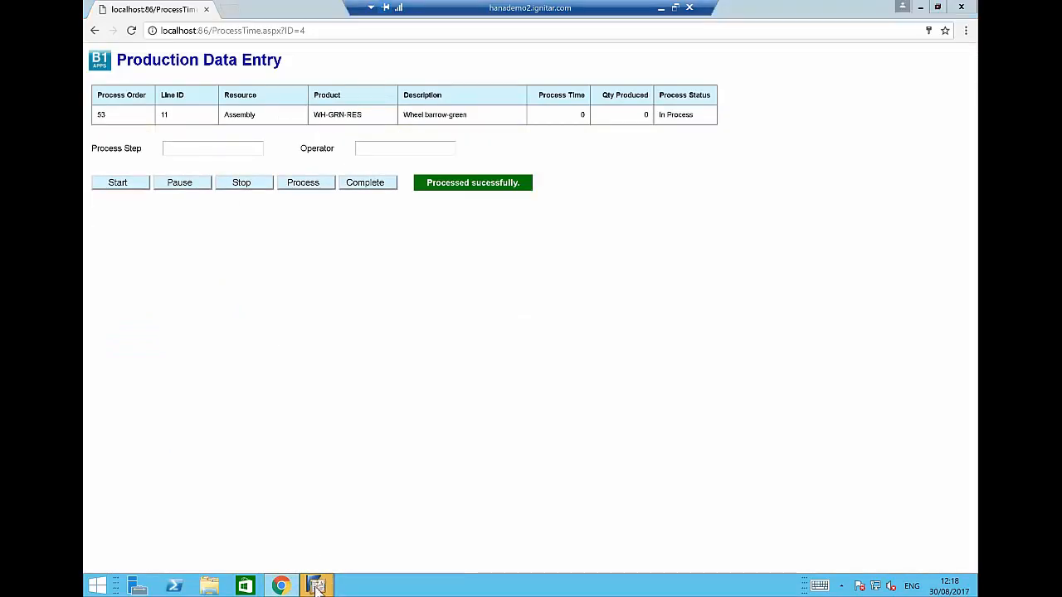
Open process order 62's transactions and drill into the Assembly step's Issue for Production 210.
mouse_move(315, 585)
click(272, 526)
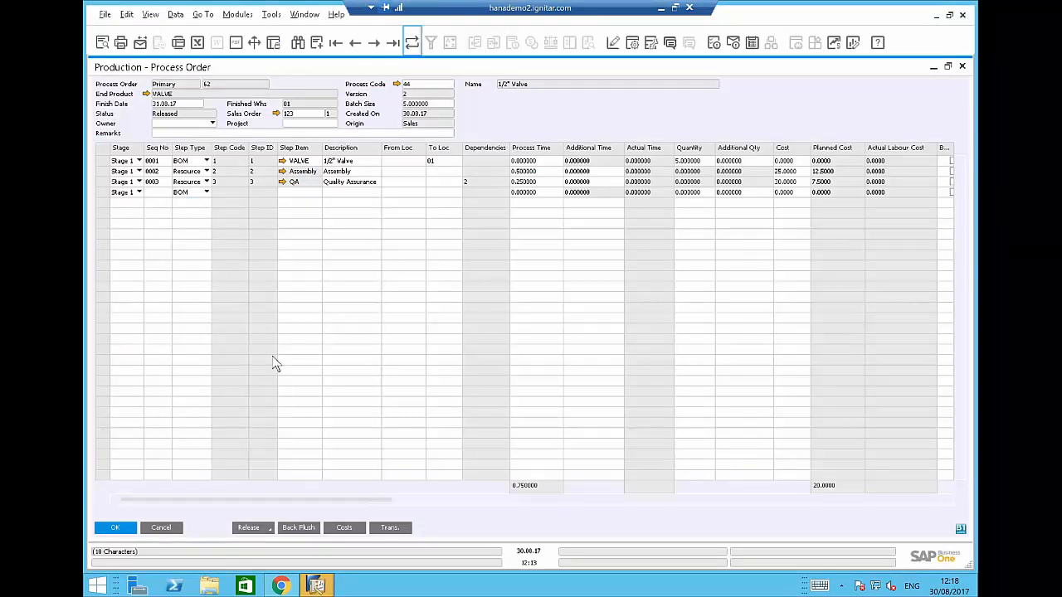
click(390, 528)
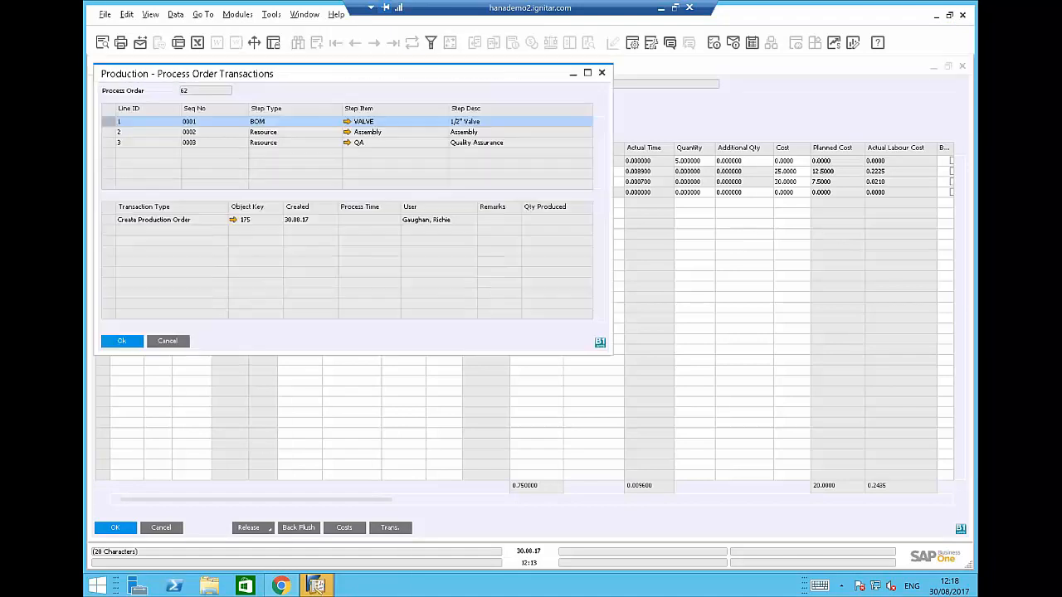
click(210, 133)
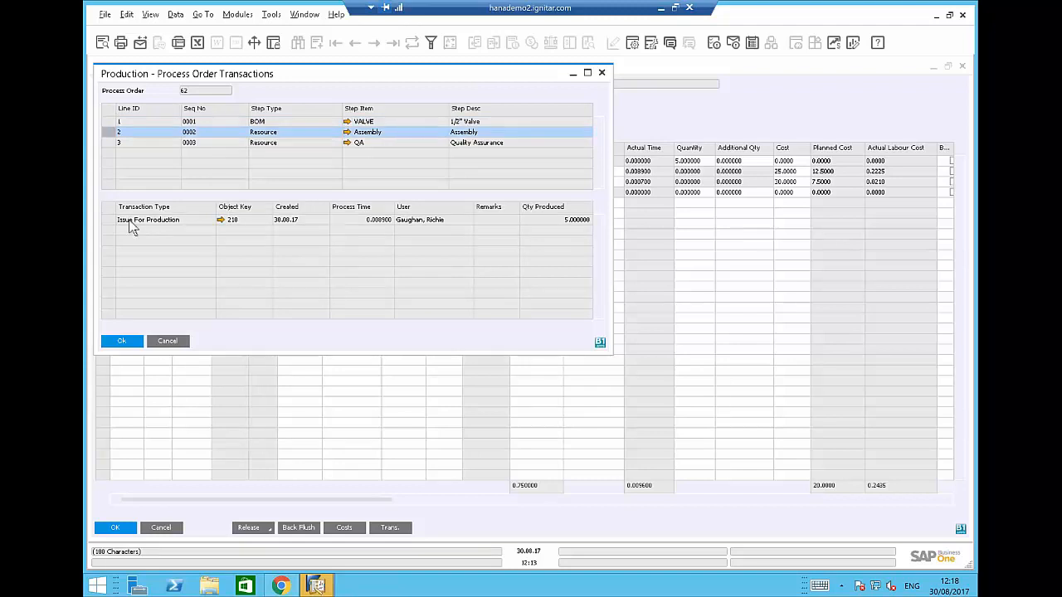
click(221, 220)
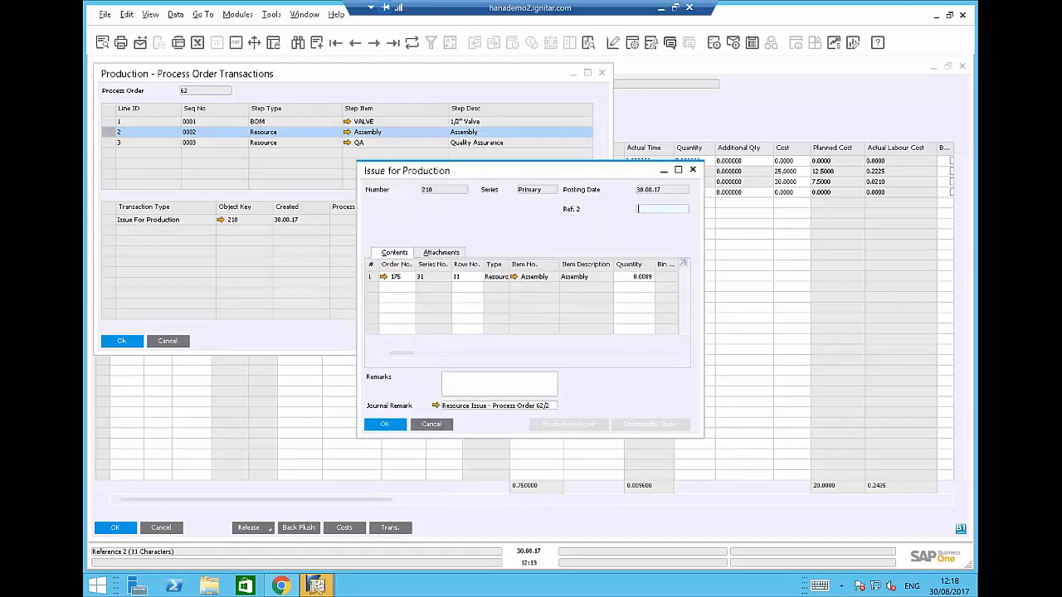
Review Issue for Production 210 and its journal entry, then close it, the transactions list and process order 62.
click(678, 170)
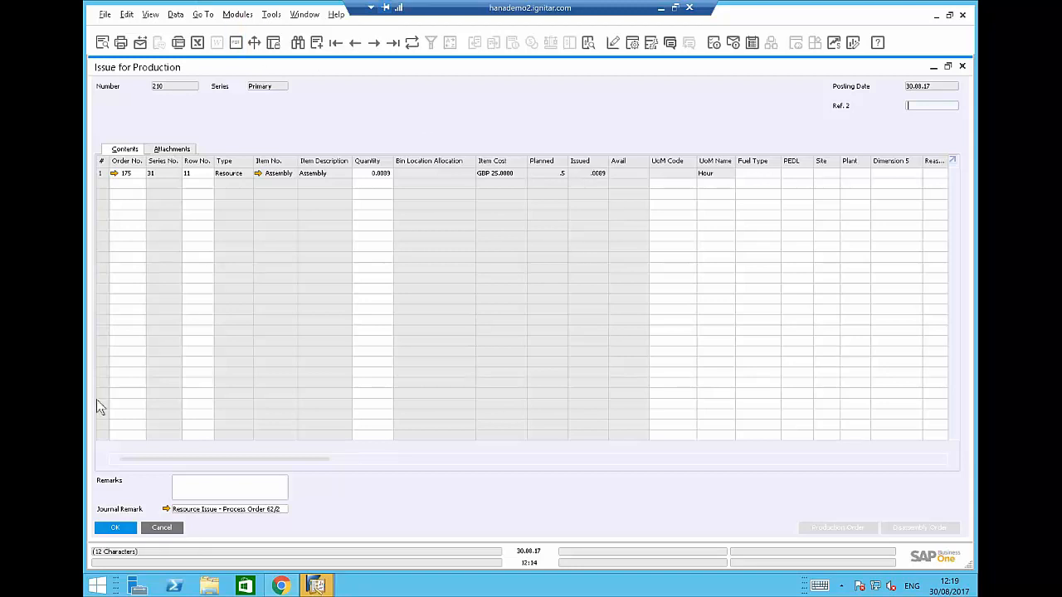
click(166, 511)
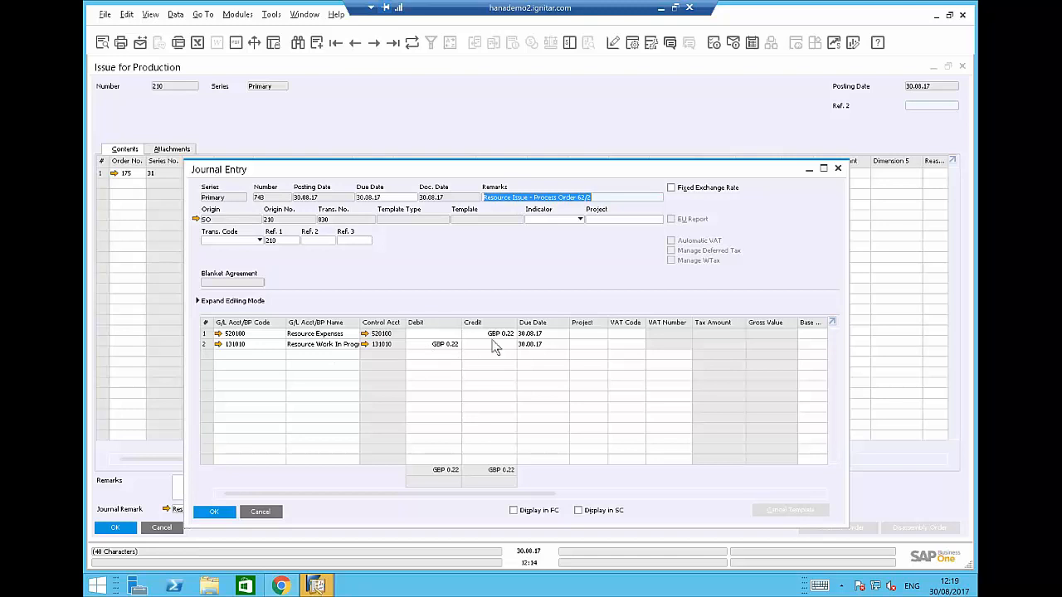
click(261, 511)
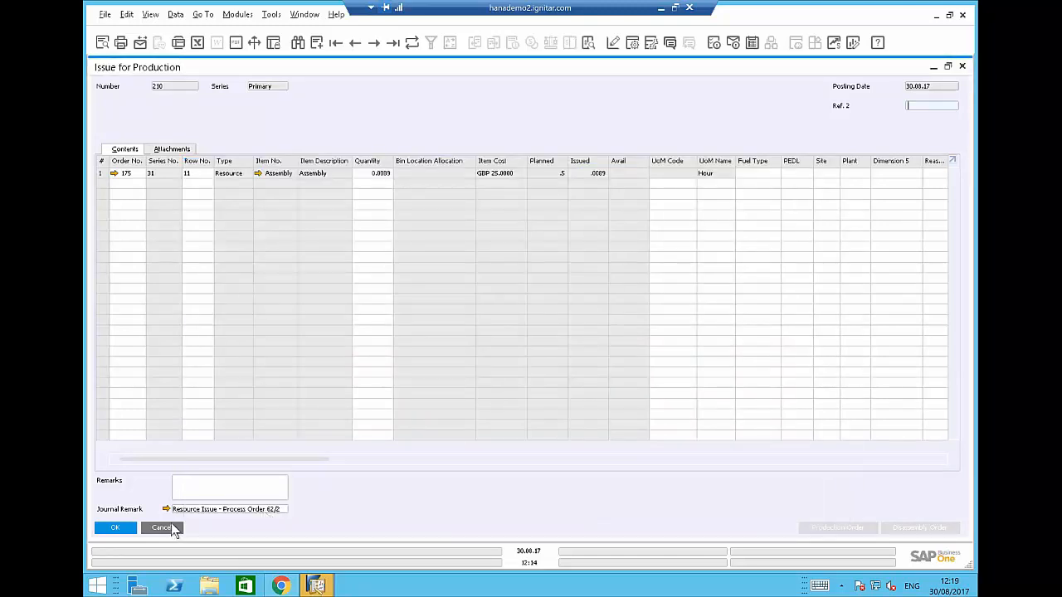
click(172, 525)
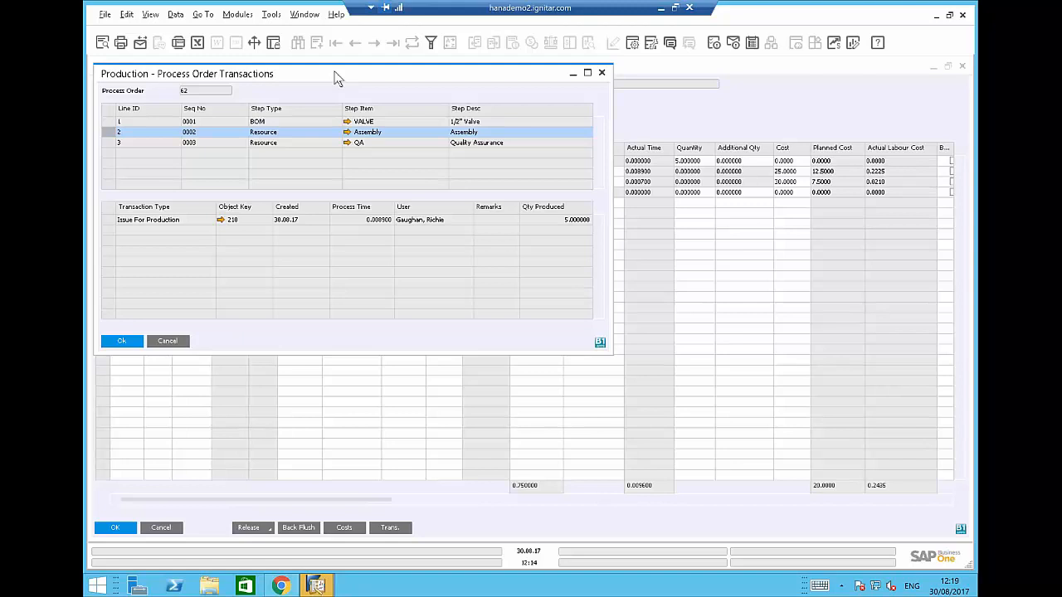
click(172, 343)
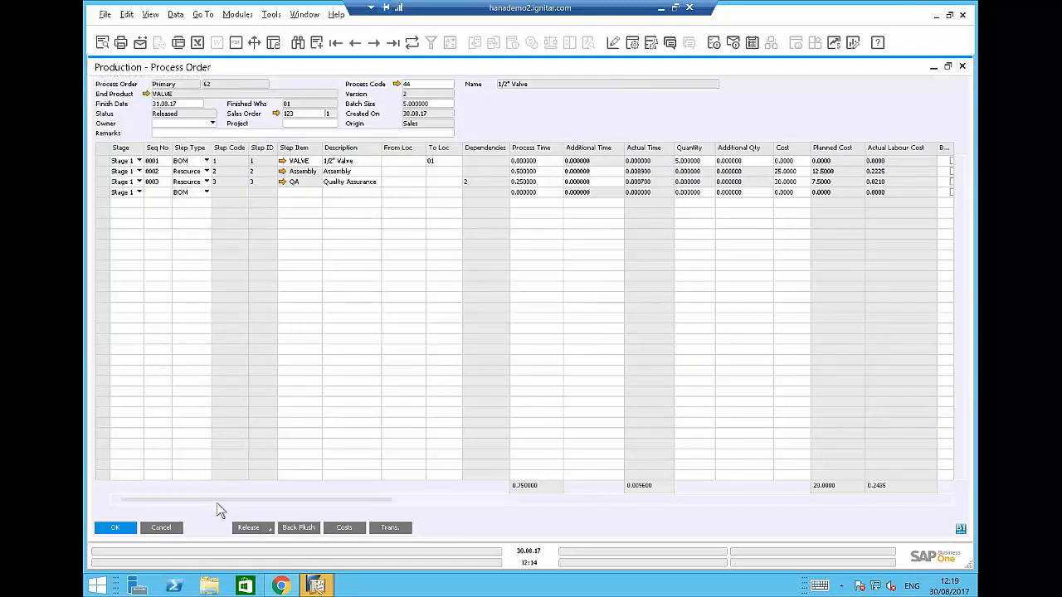
click(161, 528)
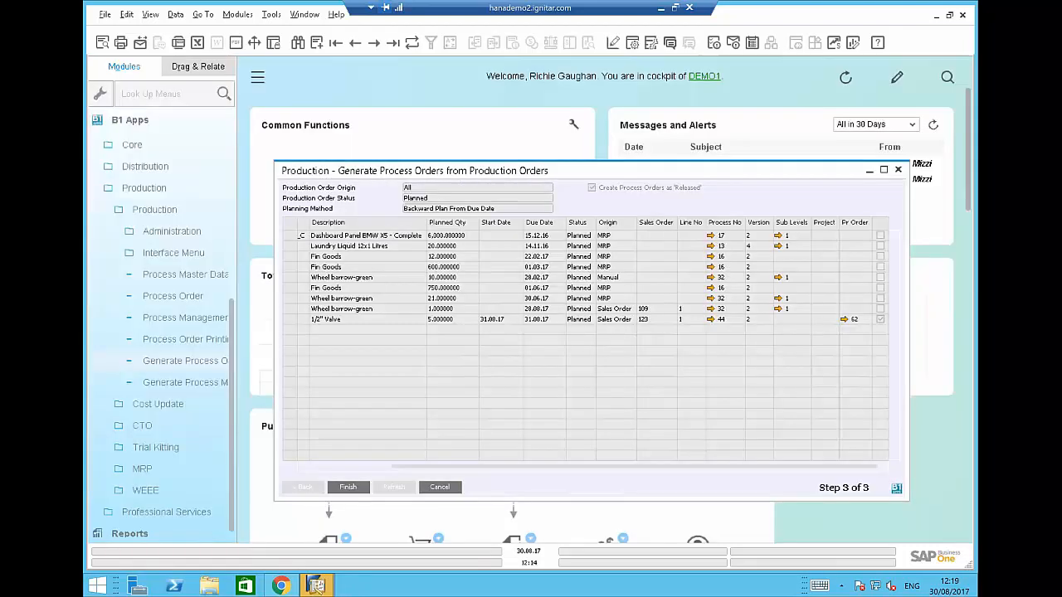
Close the order generator and bring up production order 175 for the 1/2" Valve in the Production module.
click(436, 487)
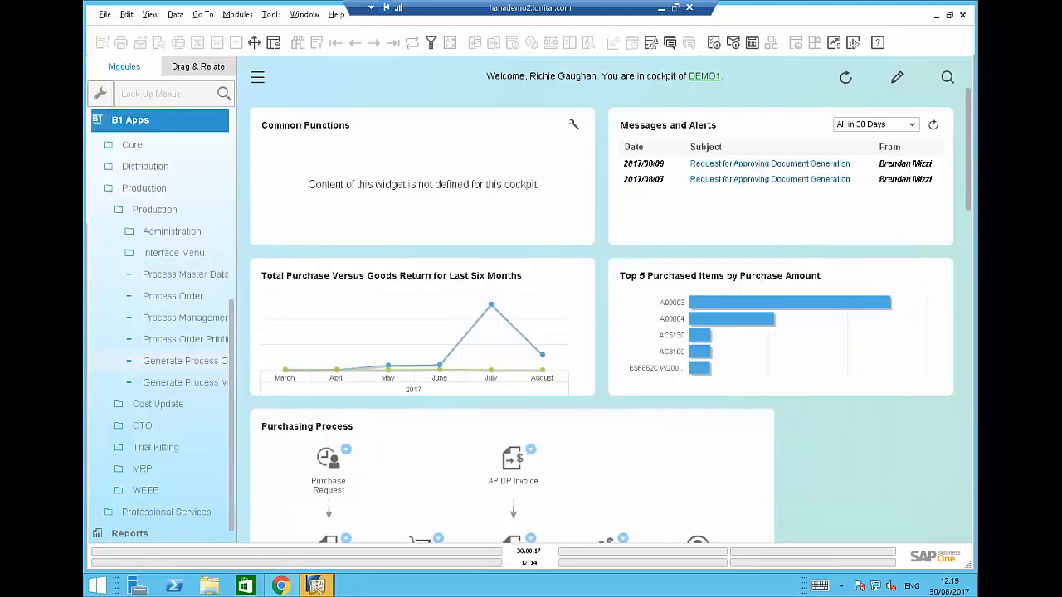
click(131, 121)
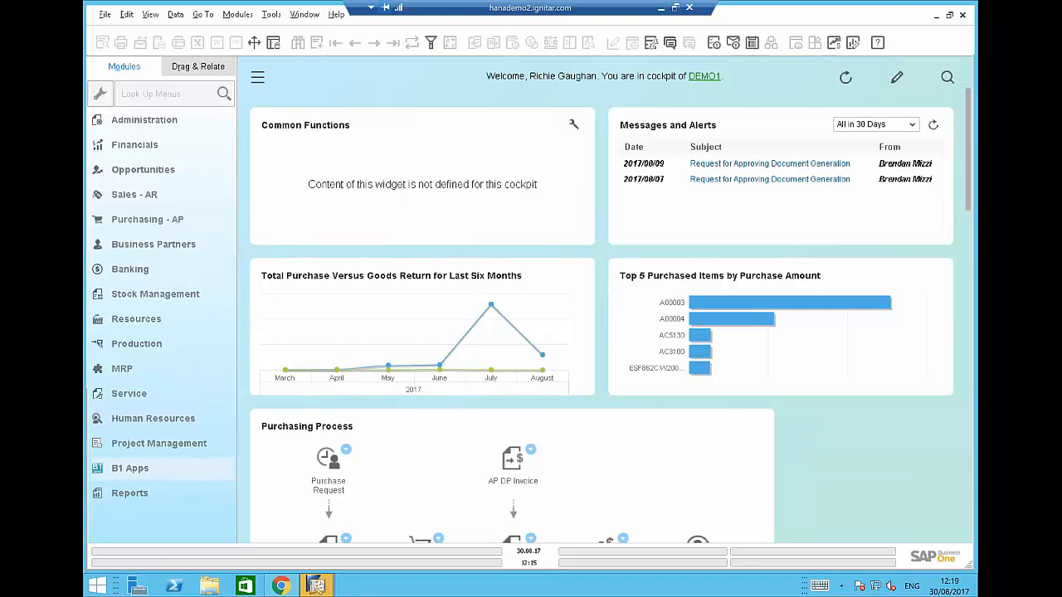
click(139, 343)
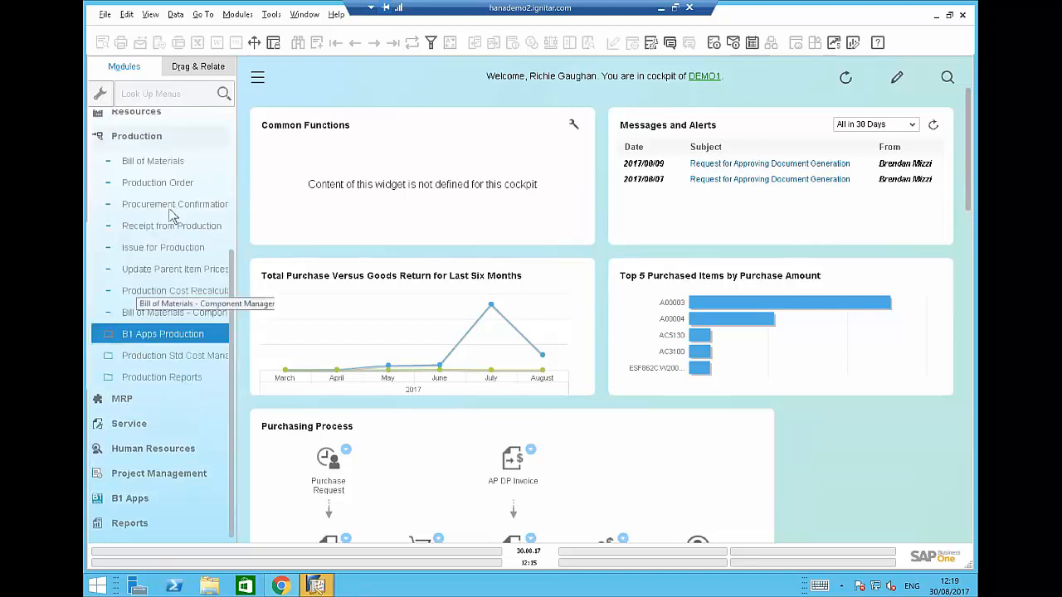
click(156, 183)
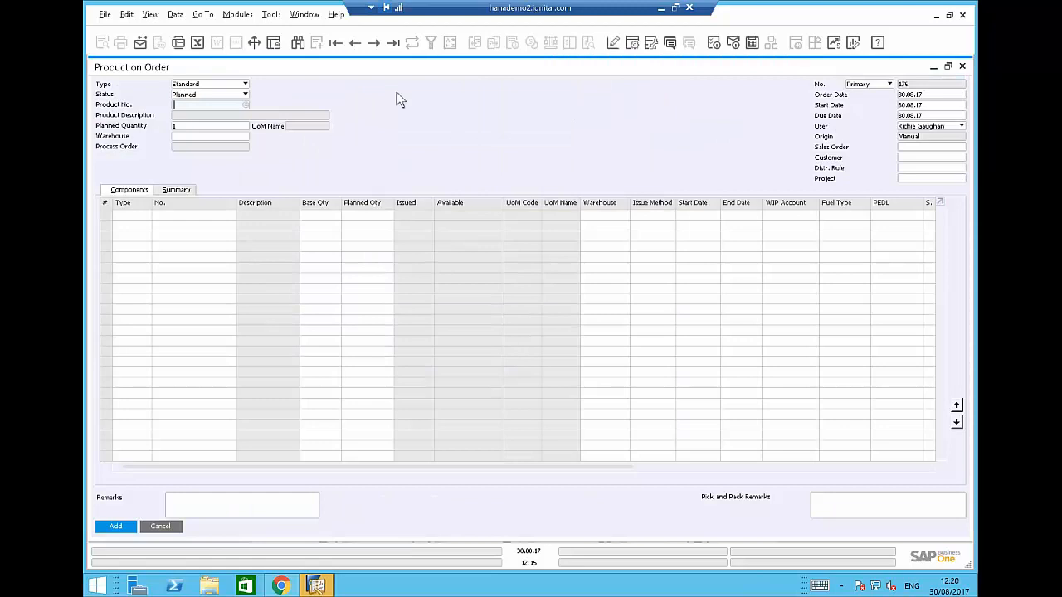
click(393, 46)
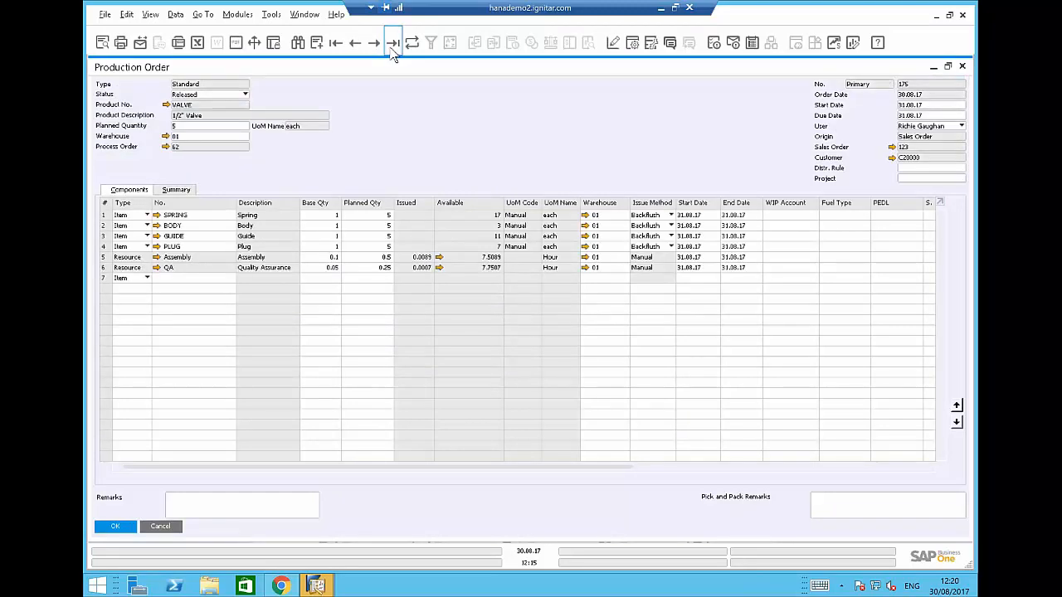
right_click(375, 140)
Report completion of production order 175, posting Receipt from Production 109 for 5 VALVE, then close both forms.
click(422, 275)
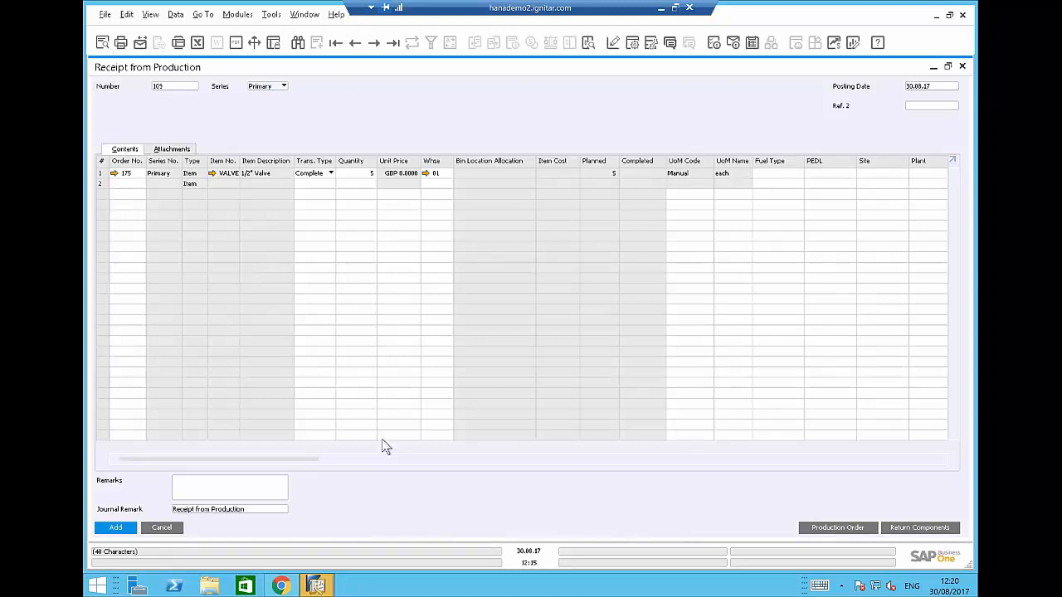
click(118, 531)
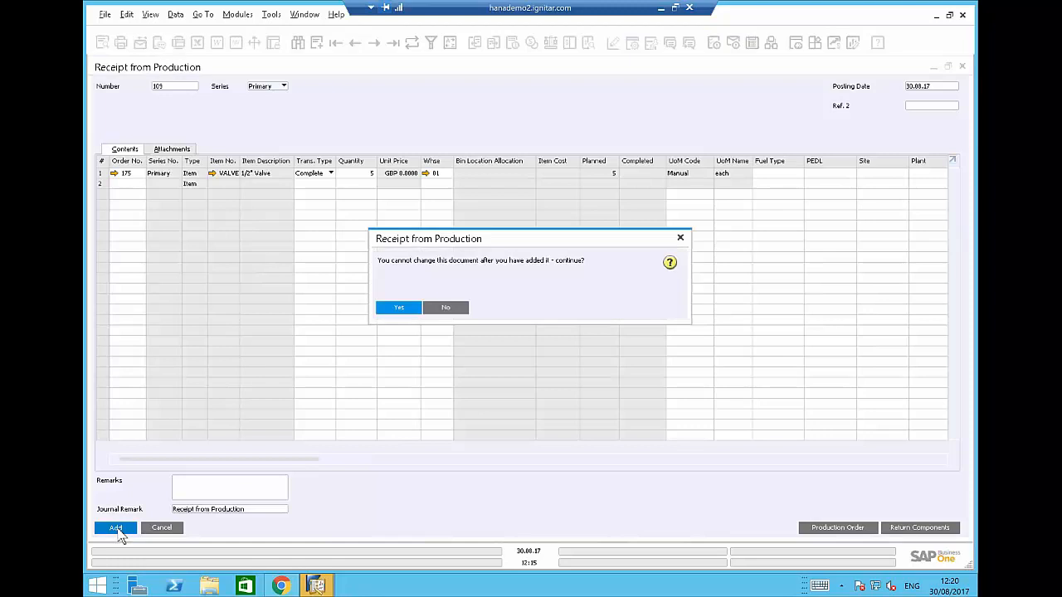
click(402, 308)
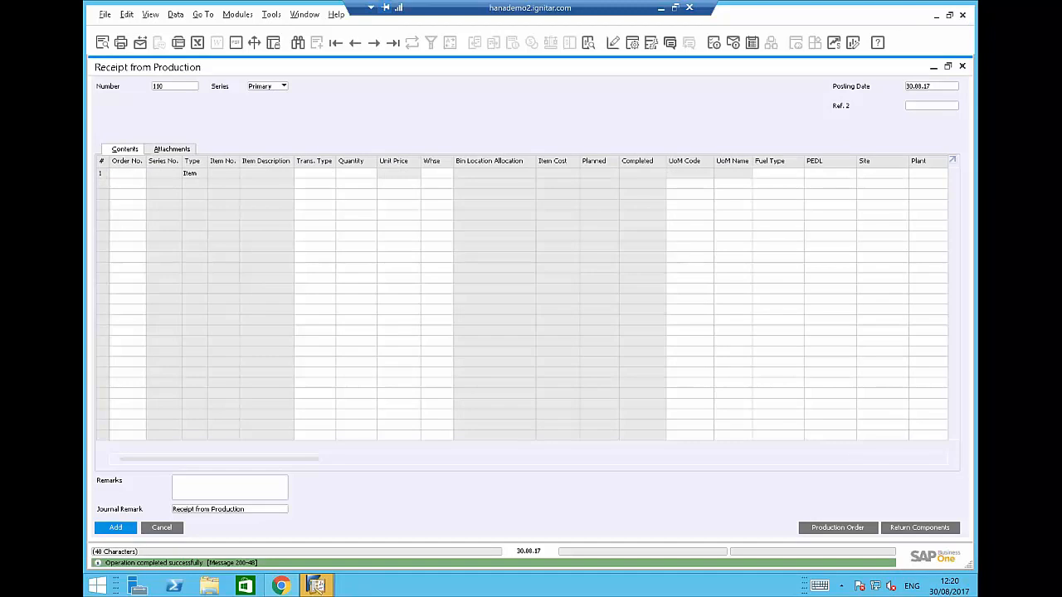
click(162, 528)
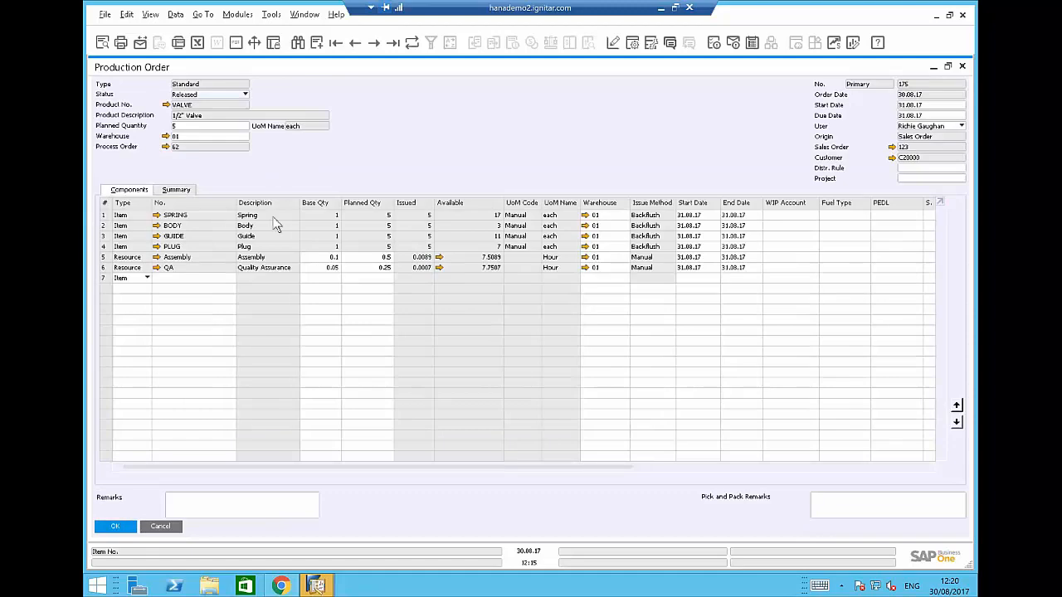
click(170, 527)
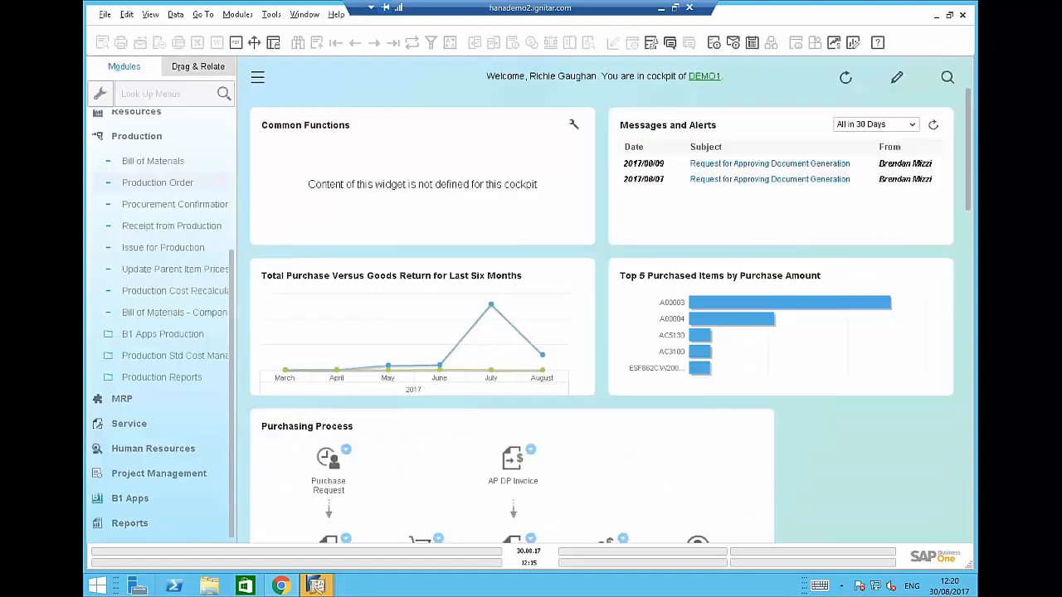
Copy sales order 123 into Delivery 62 for 5 VALVE (GBP 44.85) and add it.
click(134, 141)
click(135, 198)
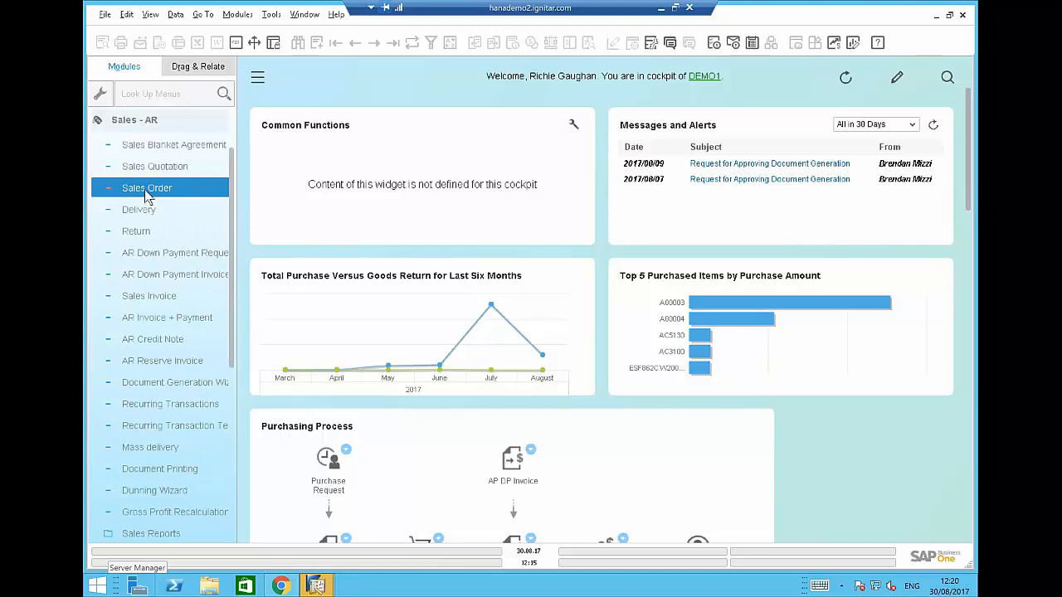
click(146, 191)
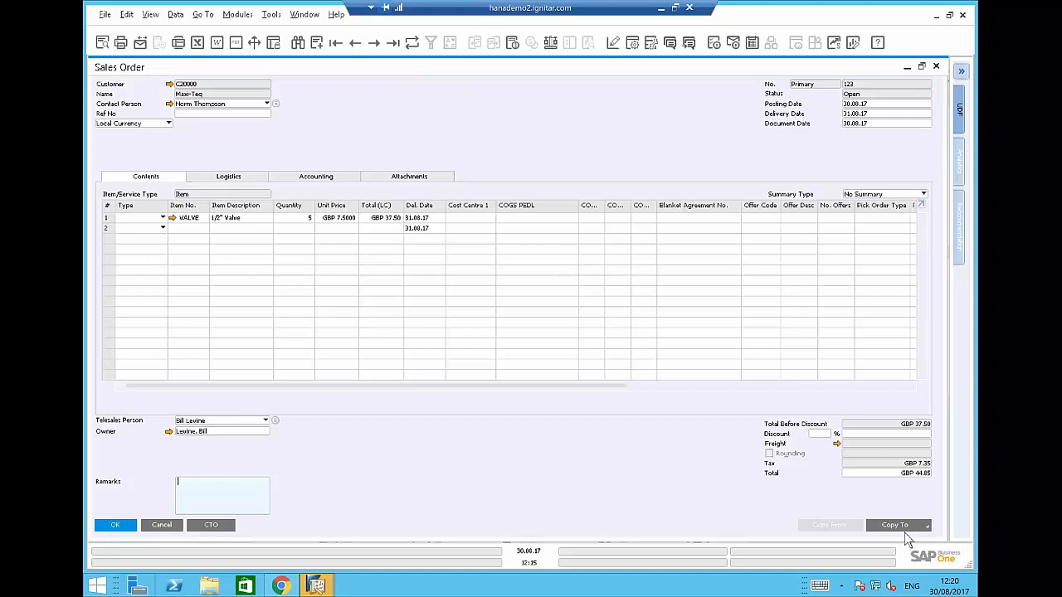
click(905, 530)
click(885, 494)
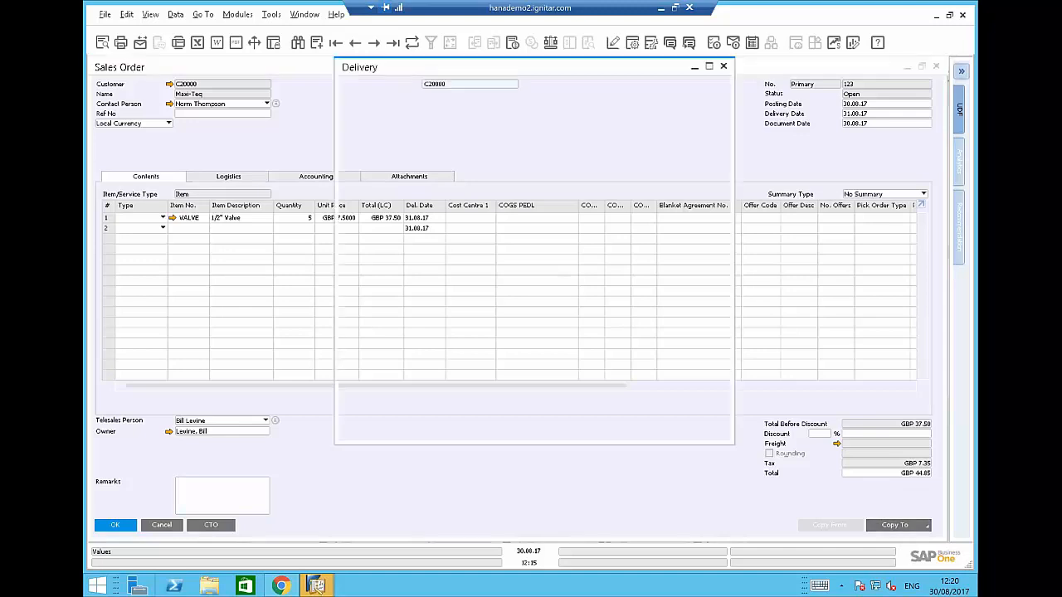
click(365, 435)
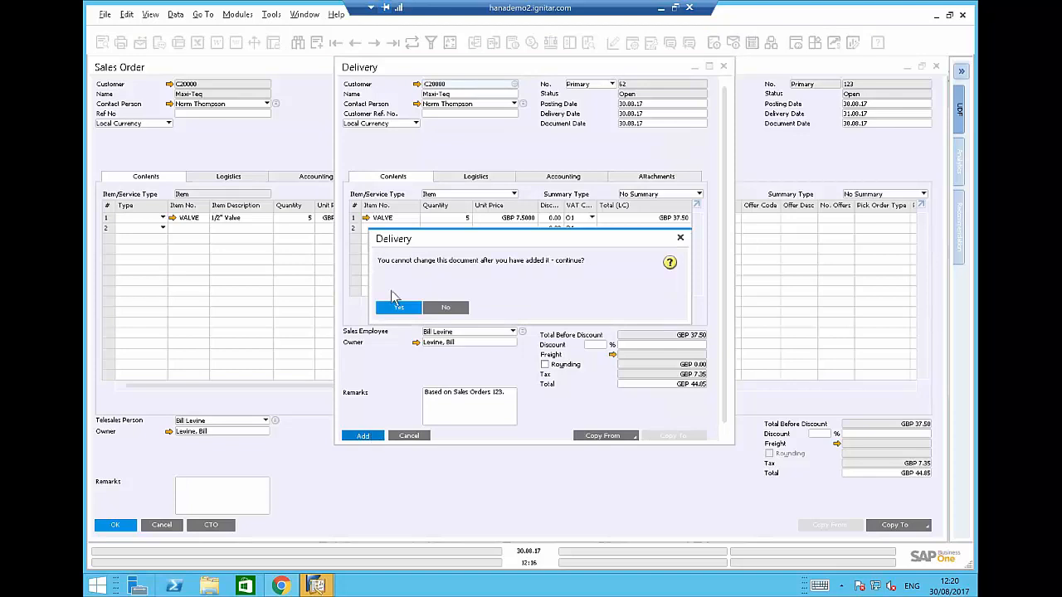
click(404, 308)
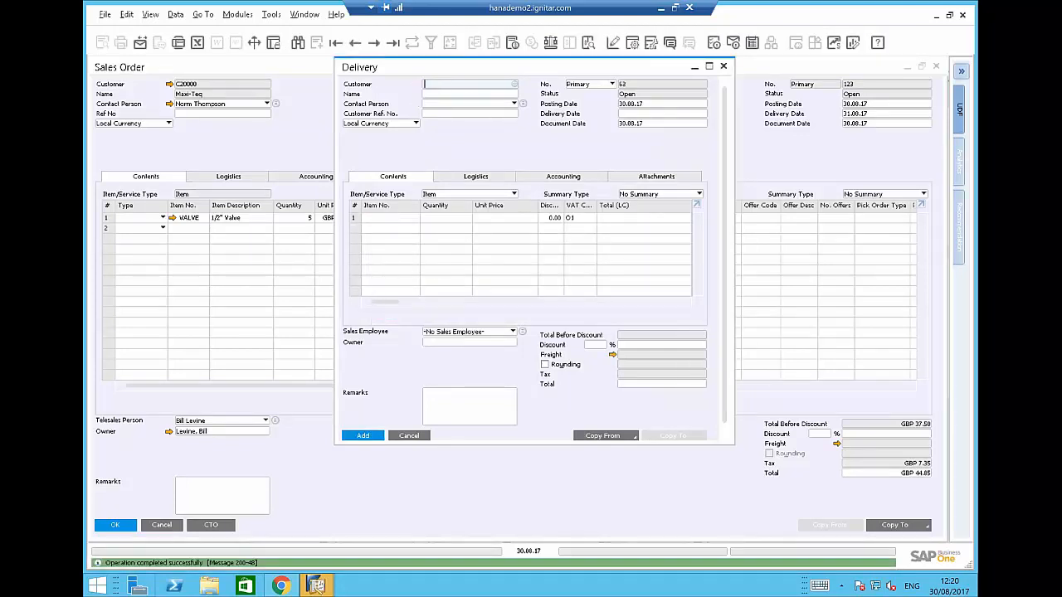
click(409, 437)
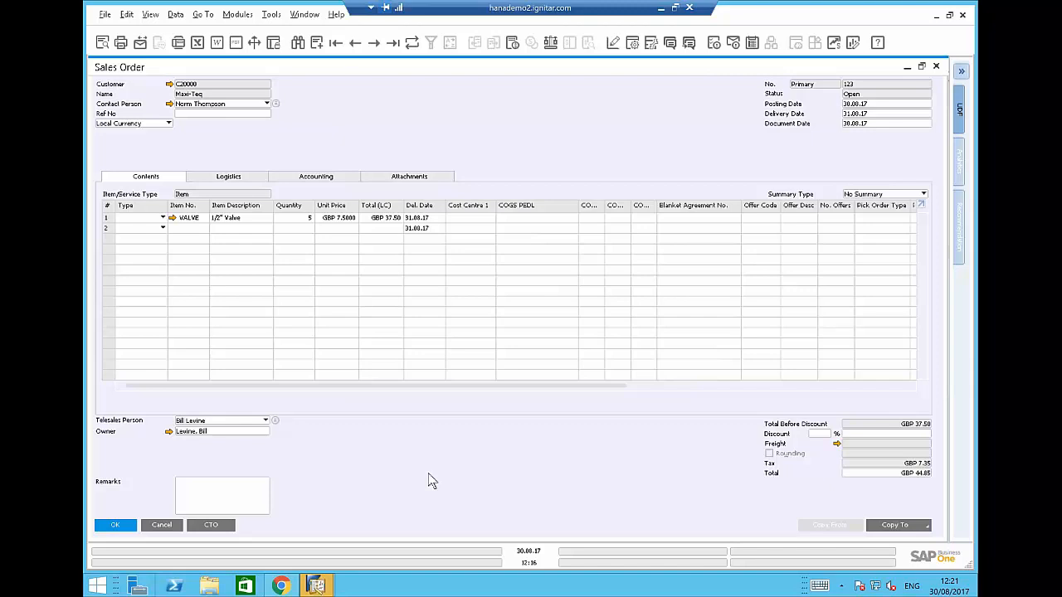
Open sales order 123's relationship map and expand production order 175 into Receipt 109 and Issues 210–212.
right_click(428, 481)
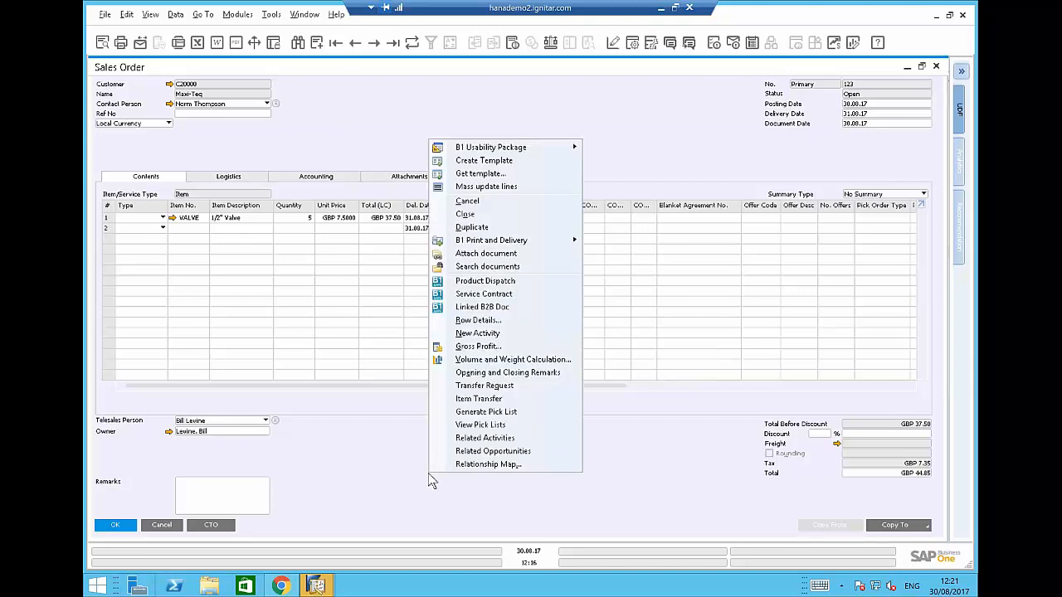
click(490, 464)
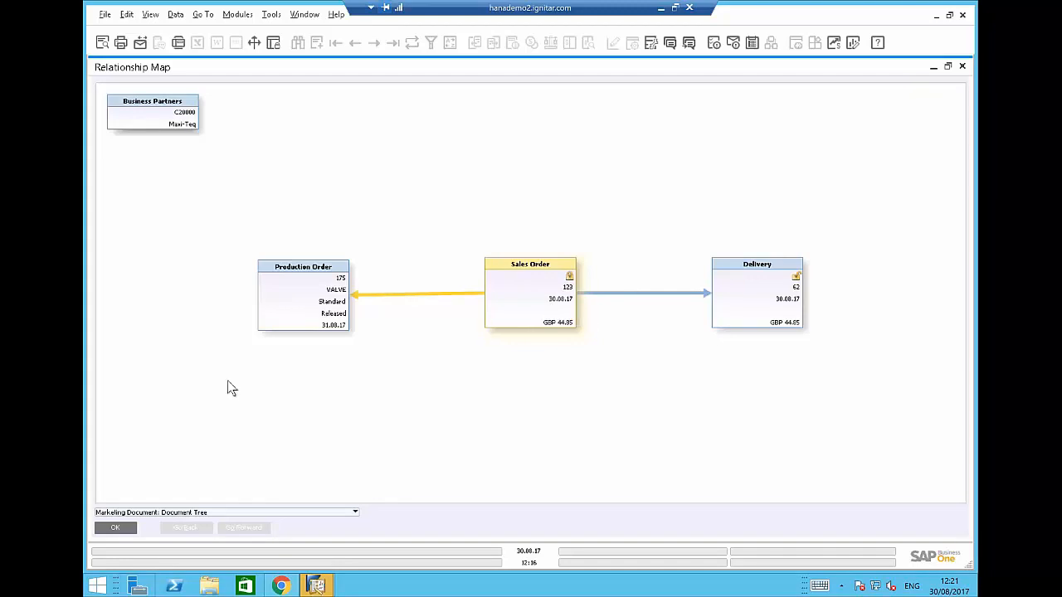
right_click(307, 318)
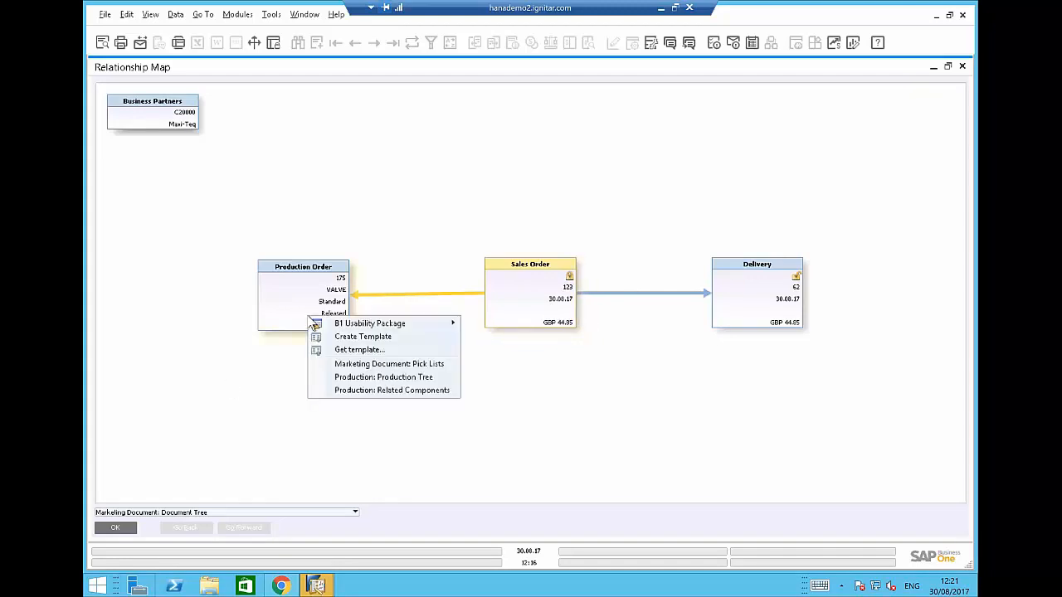
click(369, 378)
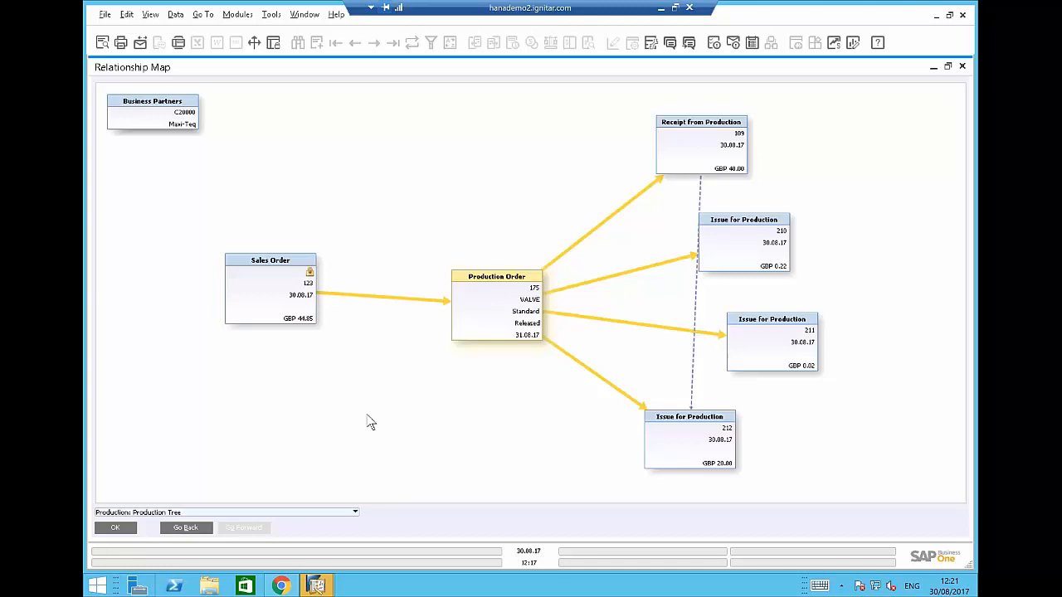
Close the relationship map and the sales order 123 window.
click(114, 529)
click(162, 525)
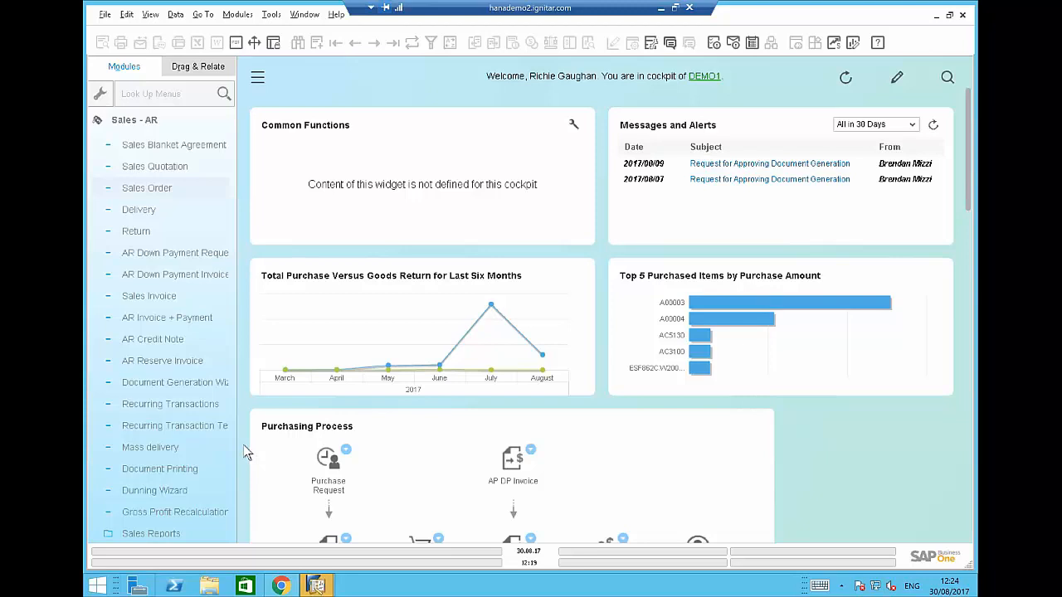
Switch back to the Production Data Entry page in Chrome.
mouse_move(318, 587)
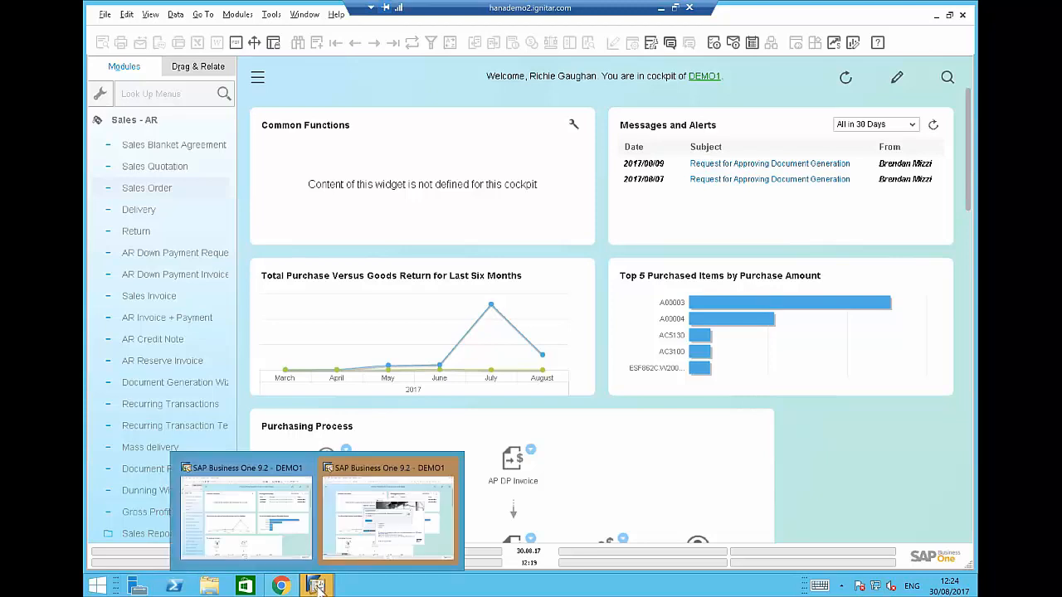
click(281, 587)
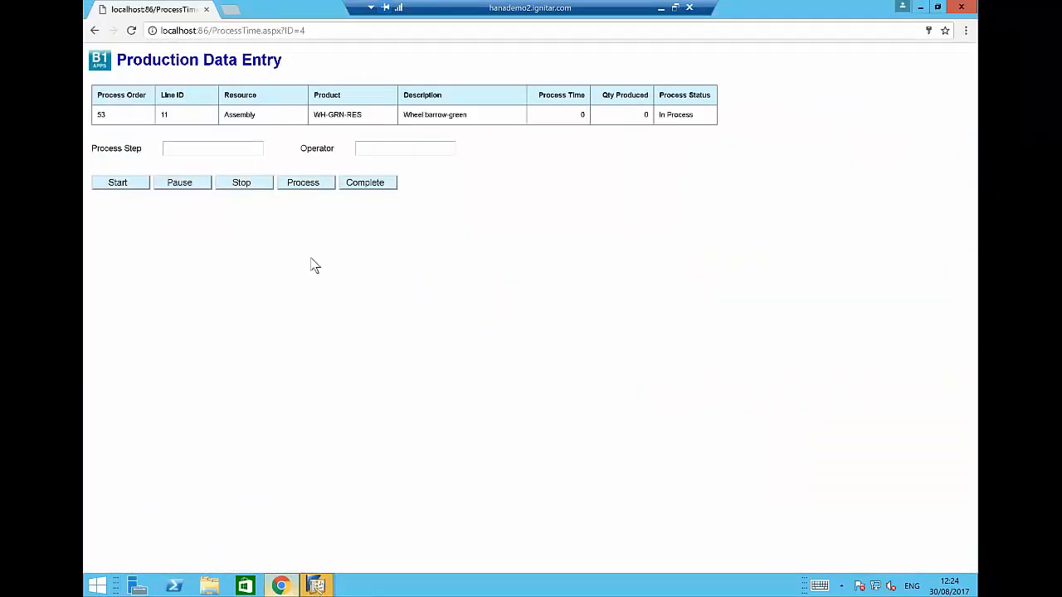